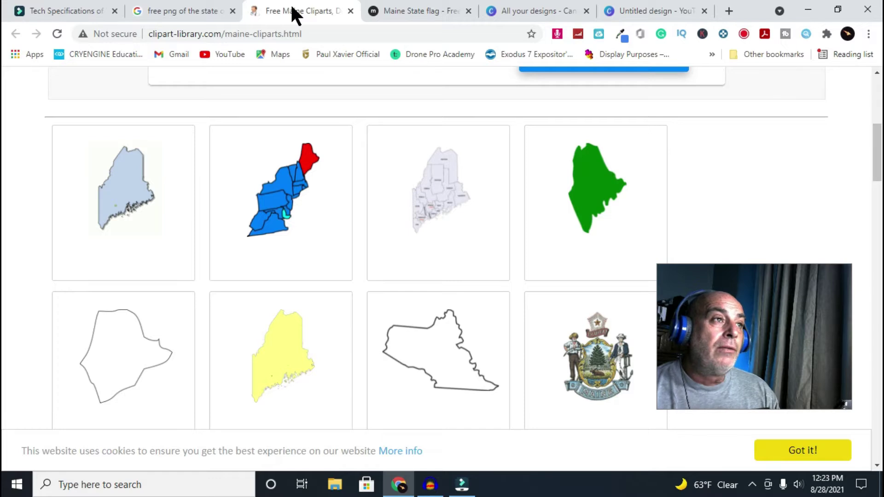
- Look over the Clipart Library source page of the blue Maine image, and close it along with the search results
click(180, 10)
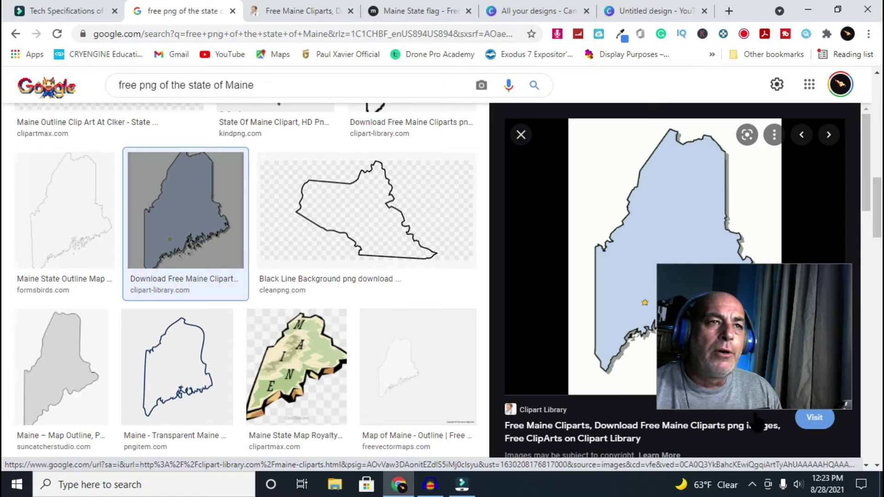
click(617, 262)
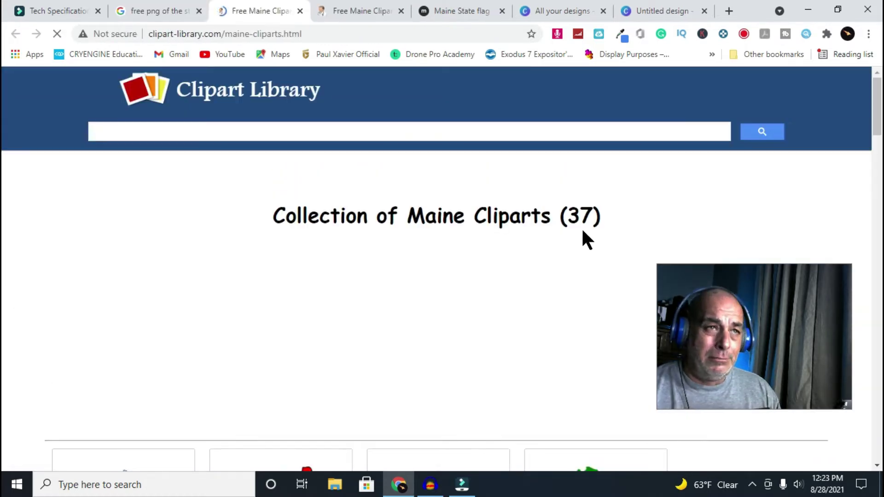
scroll(460, 331, down, 4)
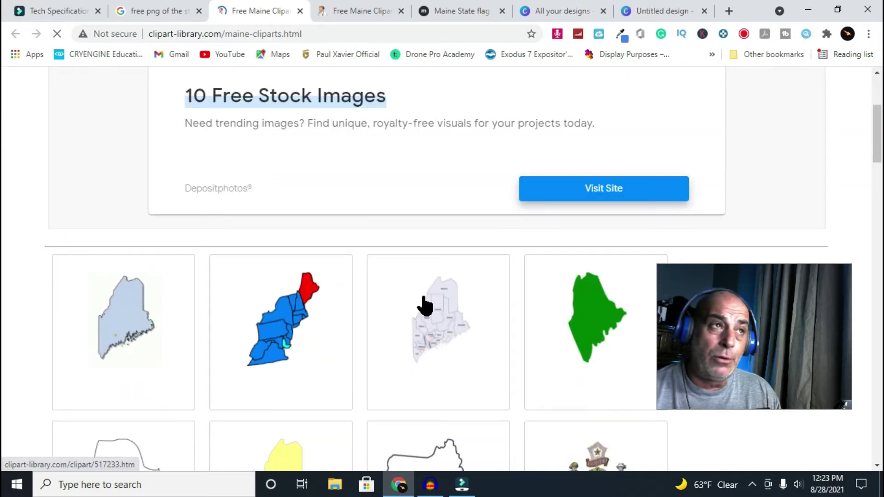
scroll(430, 296, up, 4)
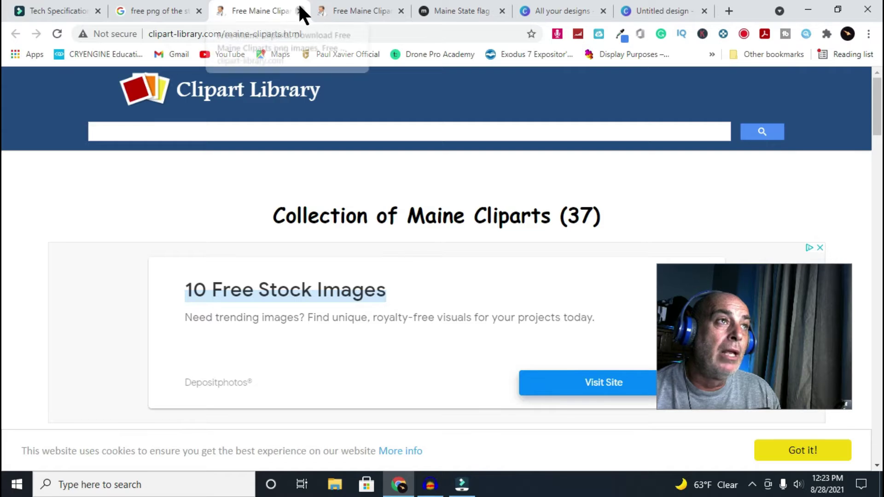
click(300, 11)
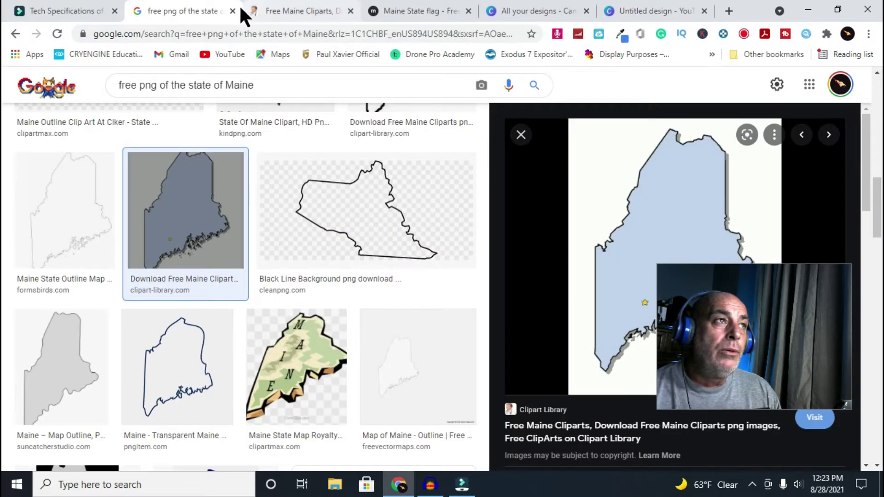
click(233, 11)
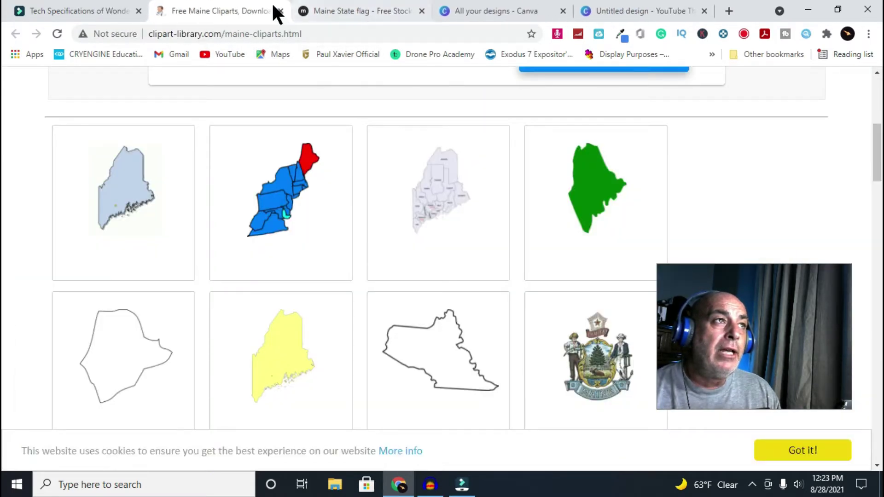
- Delete the green Maine map from the black Canva thumbnail design and leave that design without waiting for the changes to save
click(615, 7)
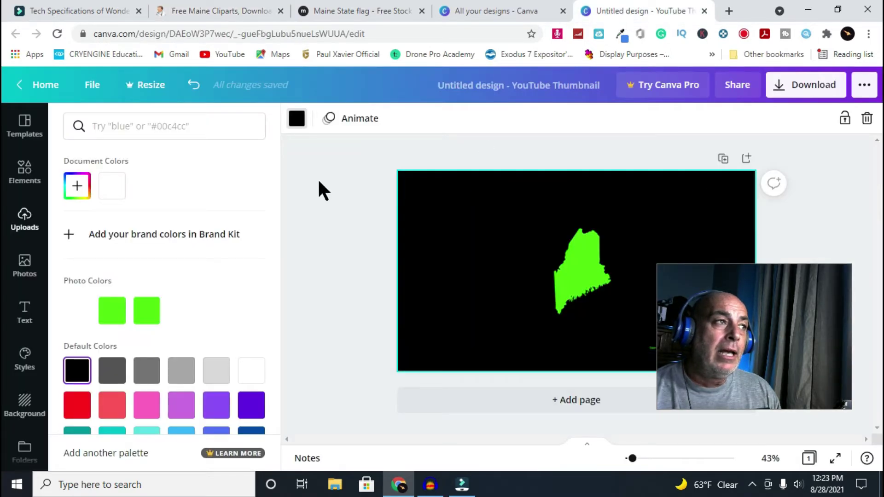
click(585, 281)
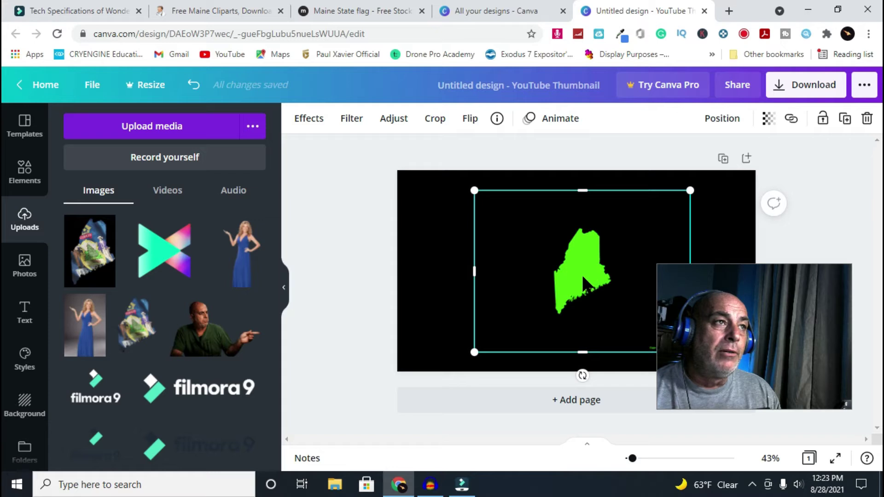
key(Delete)
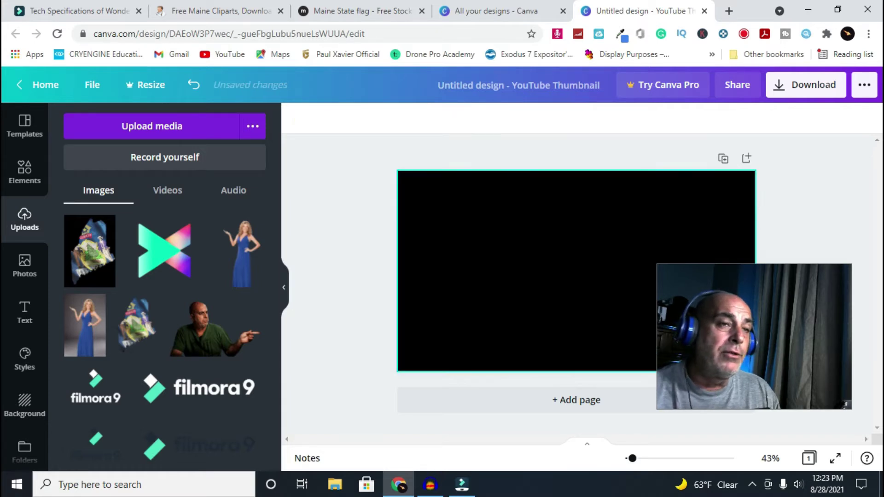
click(584, 282)
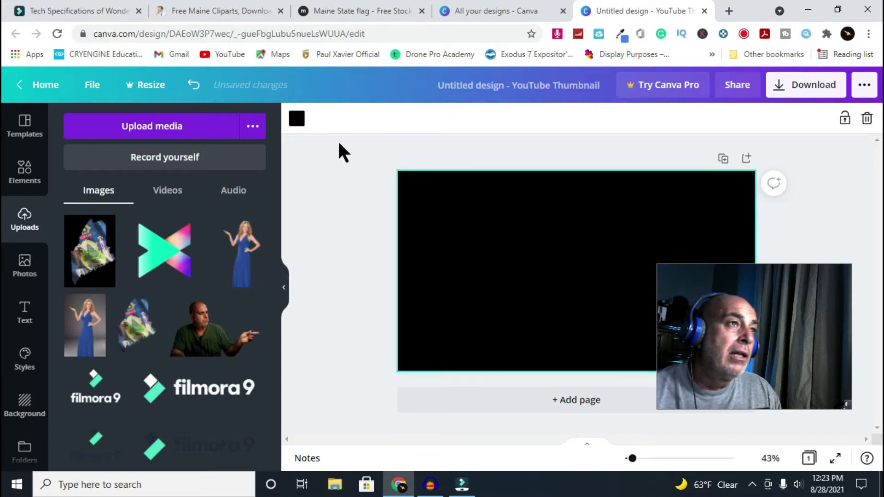
click(297, 120)
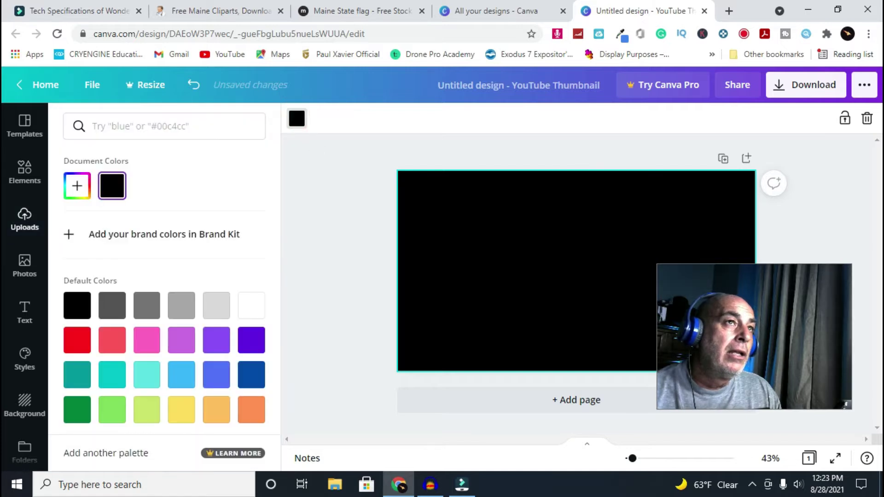
click(704, 10)
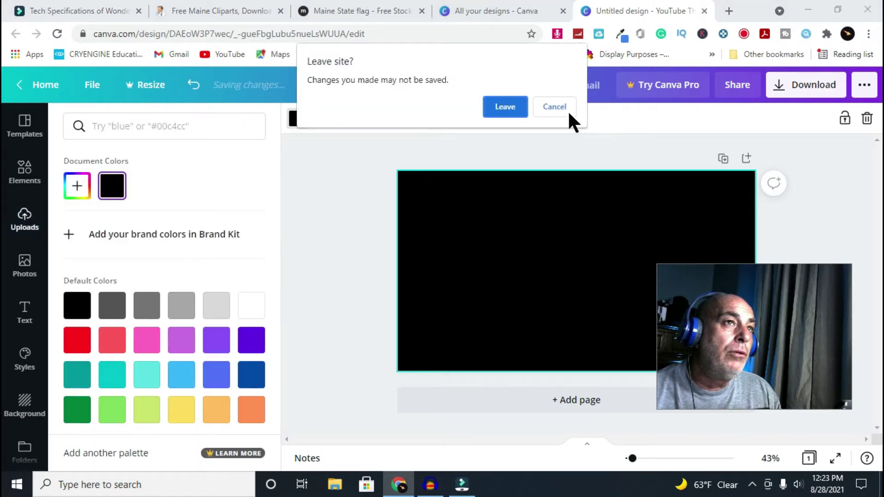
click(512, 106)
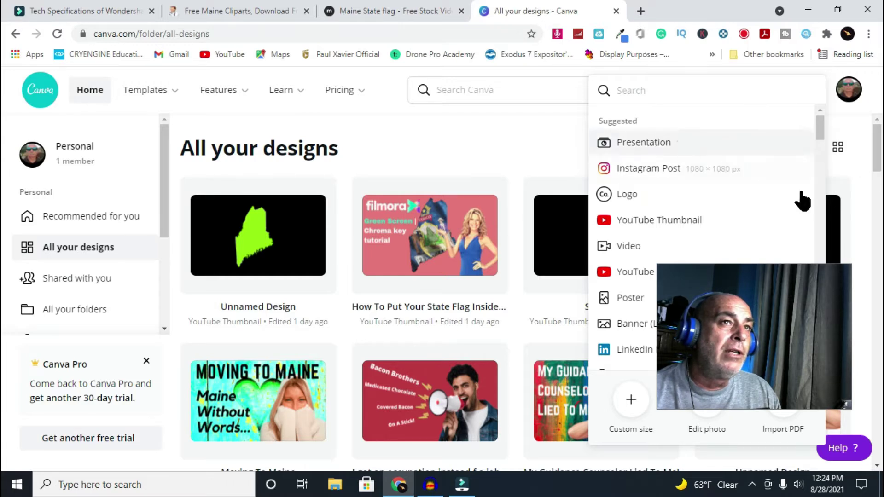
- Create a new blank design in the YouTube Thumbnail format
drag(748, 361, 285, 236)
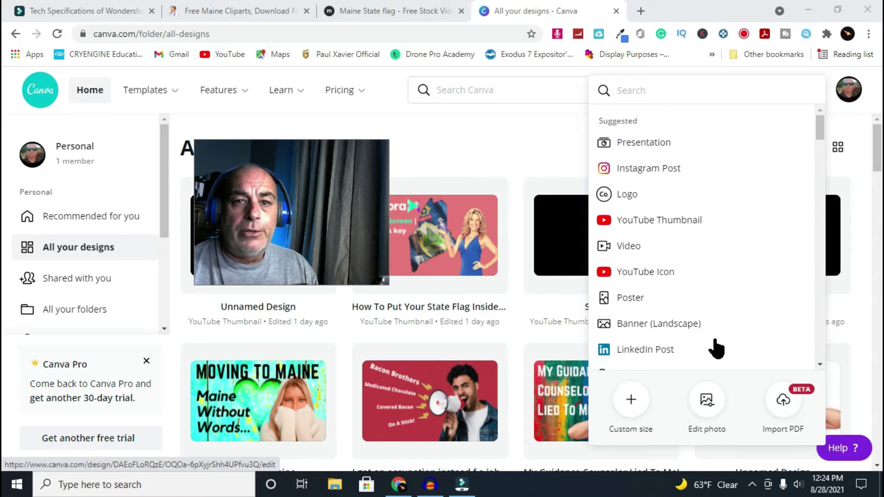
click(551, 130)
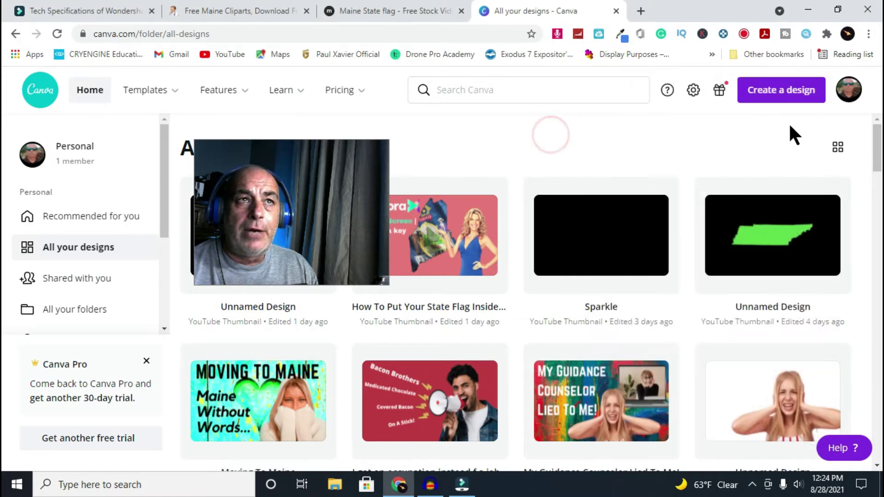
click(785, 93)
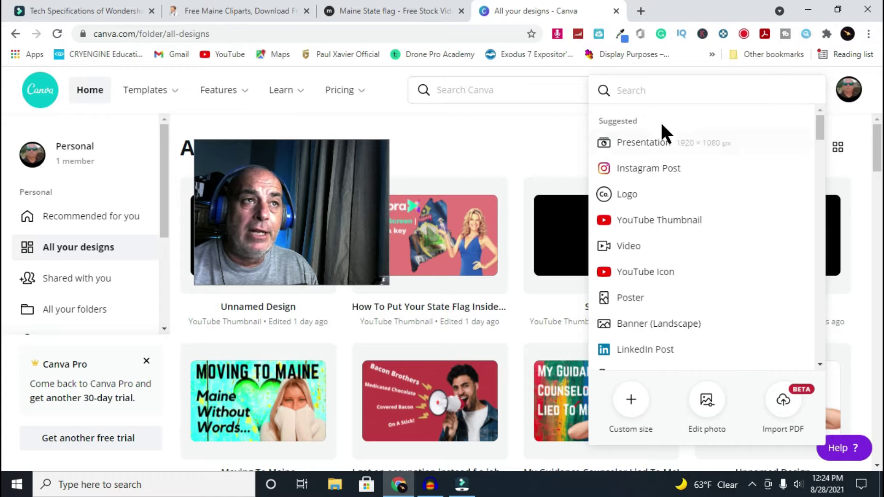
click(673, 221)
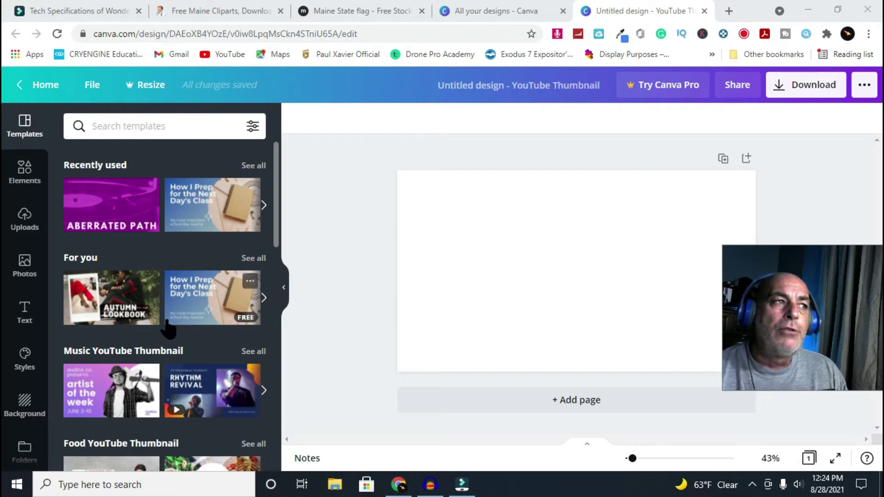
- Place the grey Maine map from the uploaded images at the center of the blank thumbnail
click(24, 220)
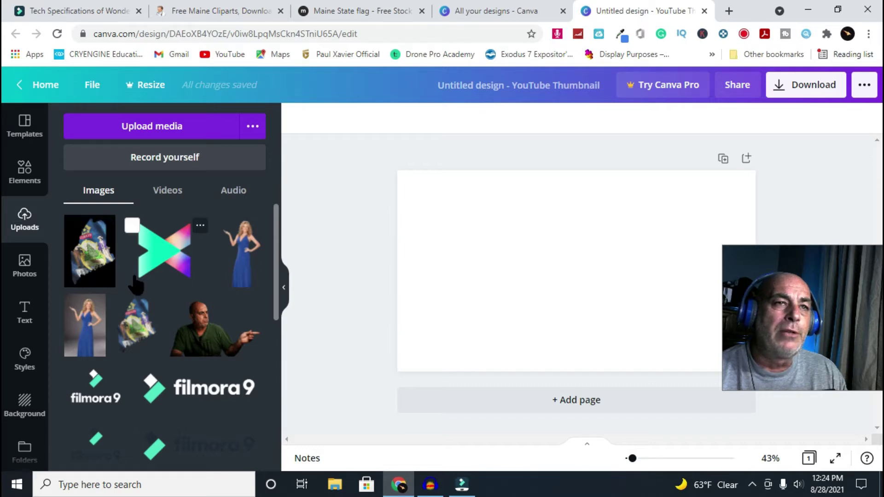
scroll(256, 276, down, 3)
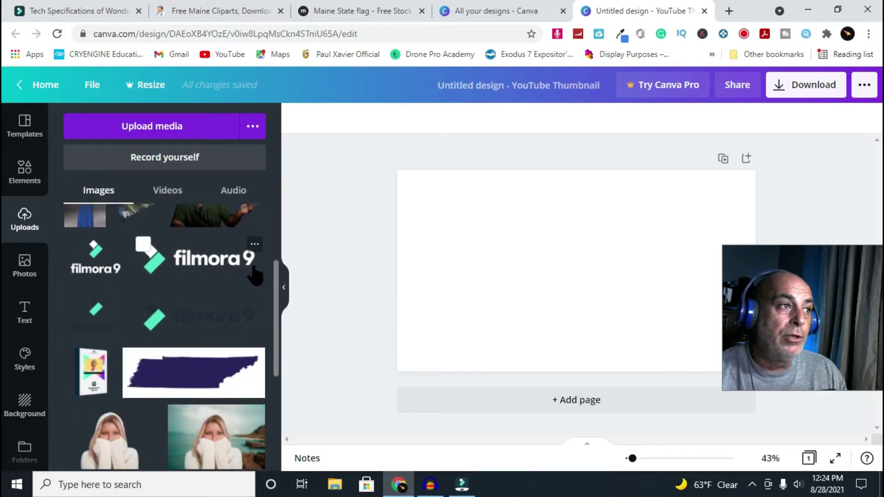
scroll(256, 276, down, 10)
scroll(254, 276, down, 1)
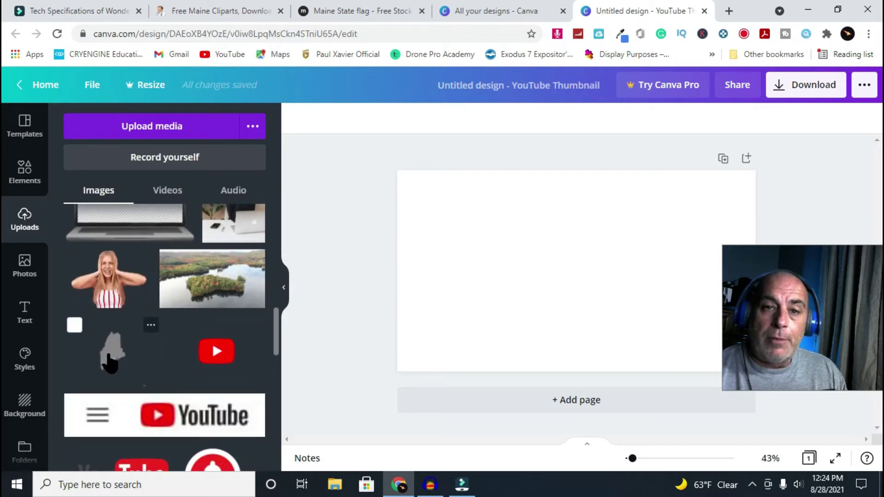
drag(109, 362, 514, 296)
mouse_move(577, 272)
mouse_down()
mouse_move(573, 265)
mouse_move(567, 280)
mouse_up()
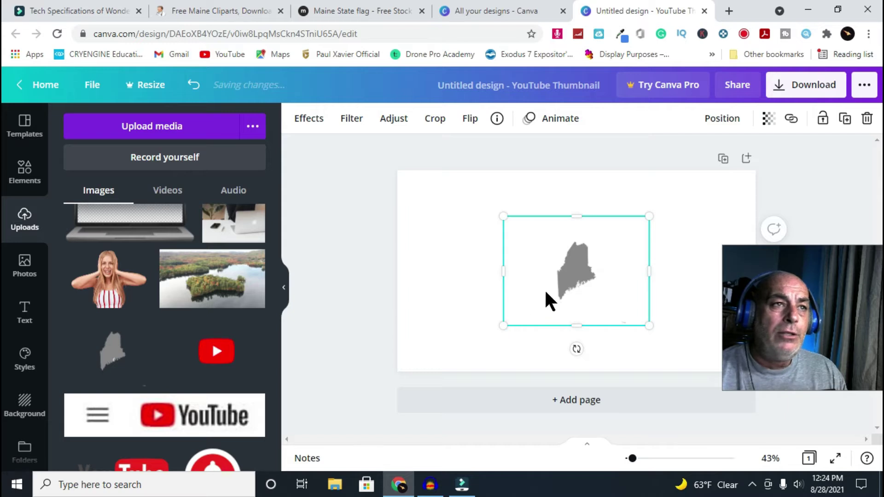
- Crop the Maine map image closely around the state shape, removing the surrounding empty area
click(435, 120)
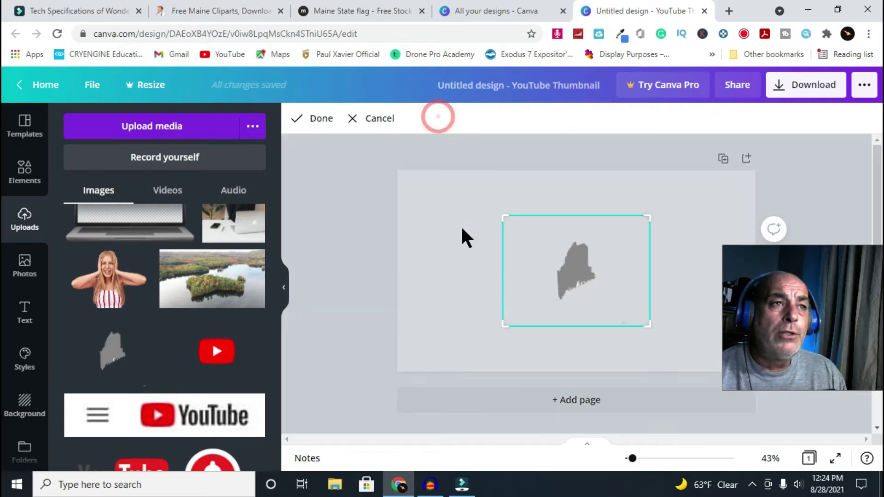
drag(498, 328, 533, 304)
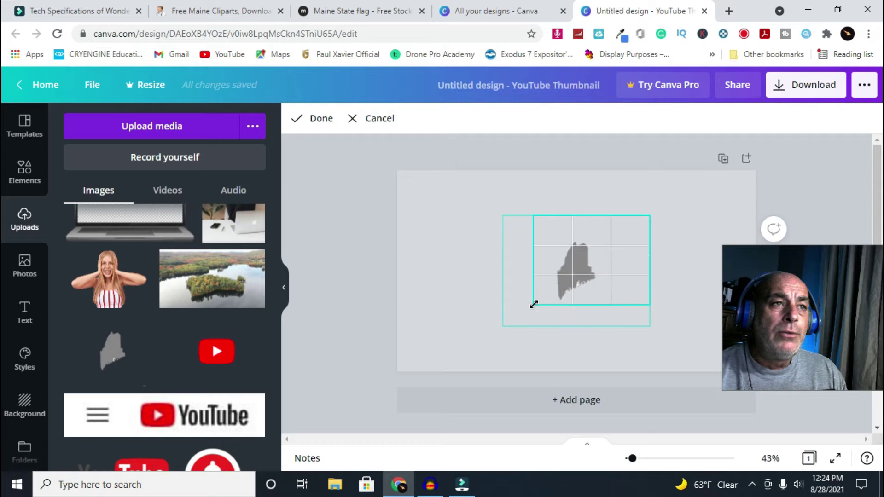
drag(651, 215, 607, 234)
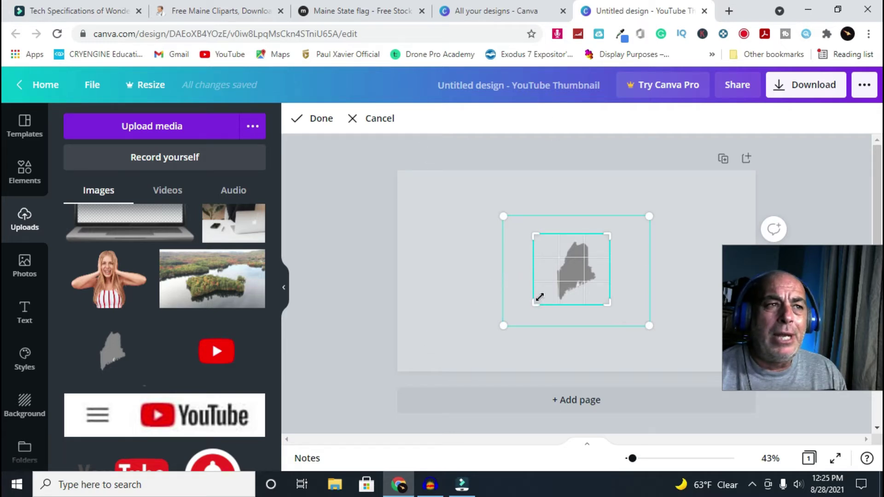
drag(533, 303, 542, 302)
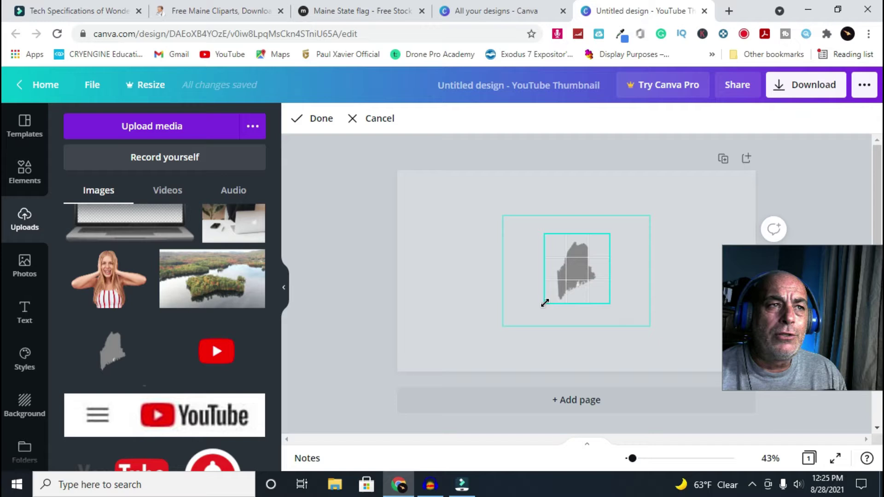
click(461, 272)
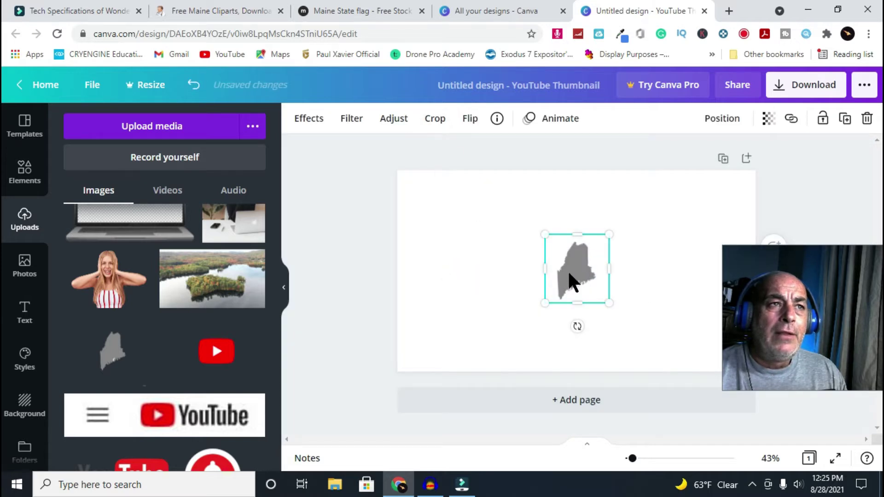
- Enlarge the cropped Maine map to about 394 by 422 and center it on the page
drag(609, 234, 640, 211)
drag(544, 303, 527, 315)
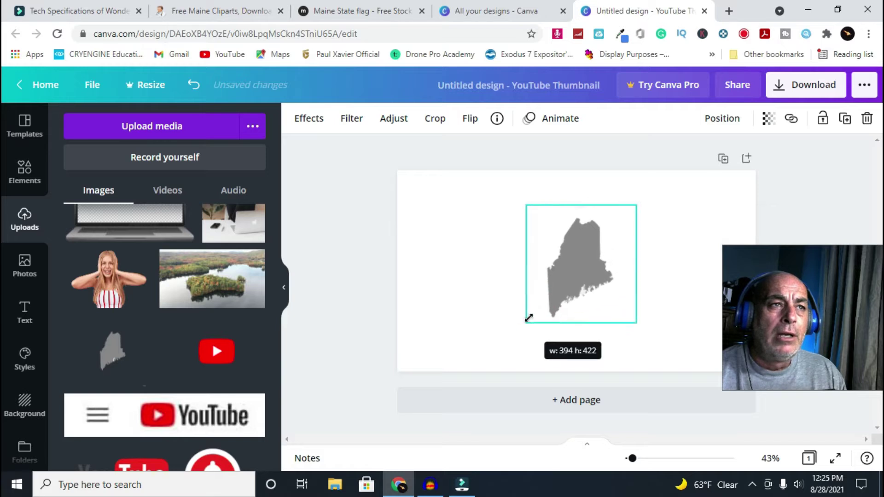
drag(578, 288, 573, 288)
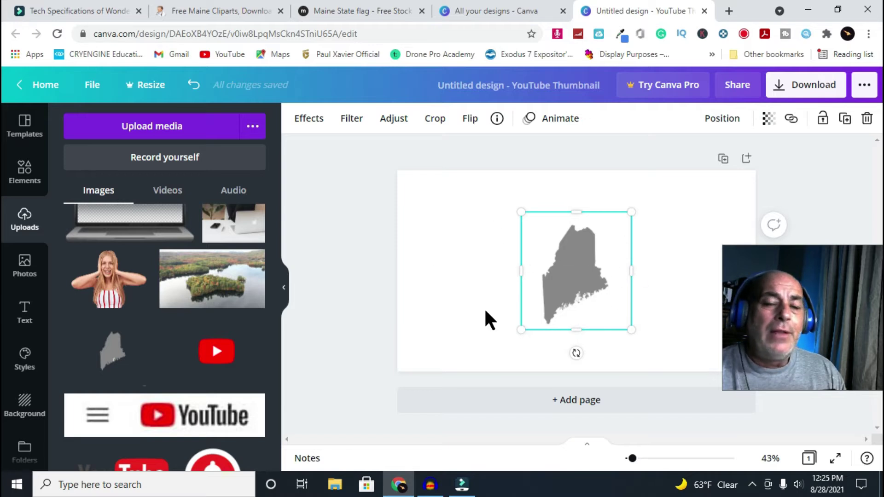
- Apply the Pop preset of the Duotone effect to the grey Maine map
click(417, 228)
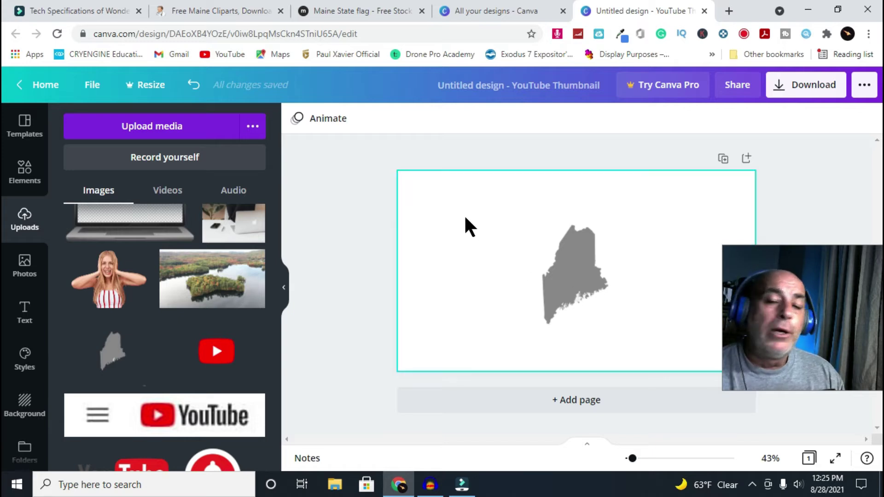
click(554, 264)
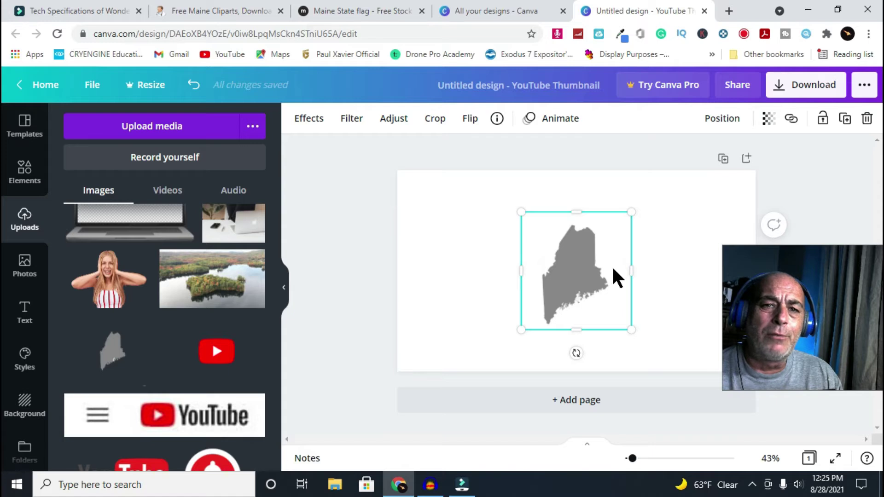
click(309, 120)
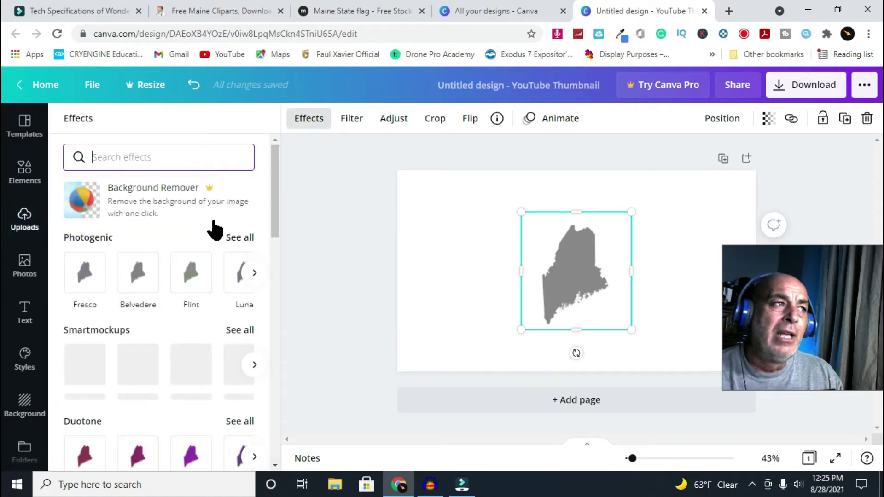
scroll(189, 227, down, 2)
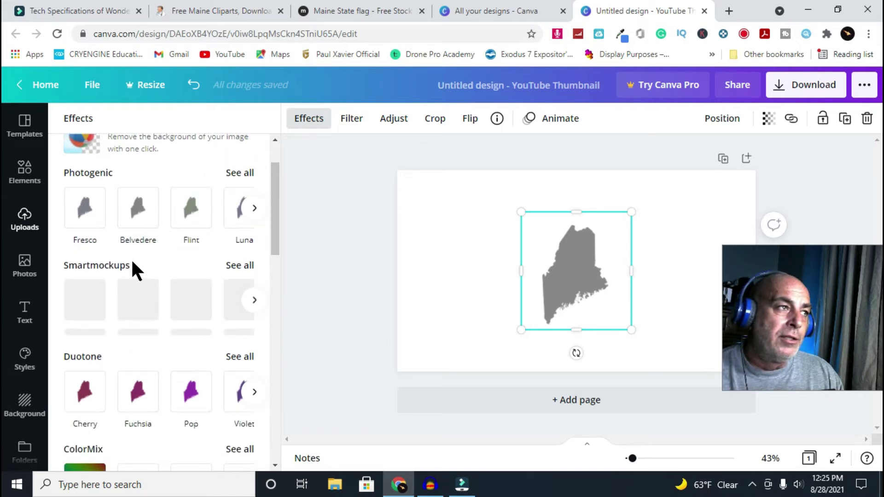
scroll(133, 276, down, 1)
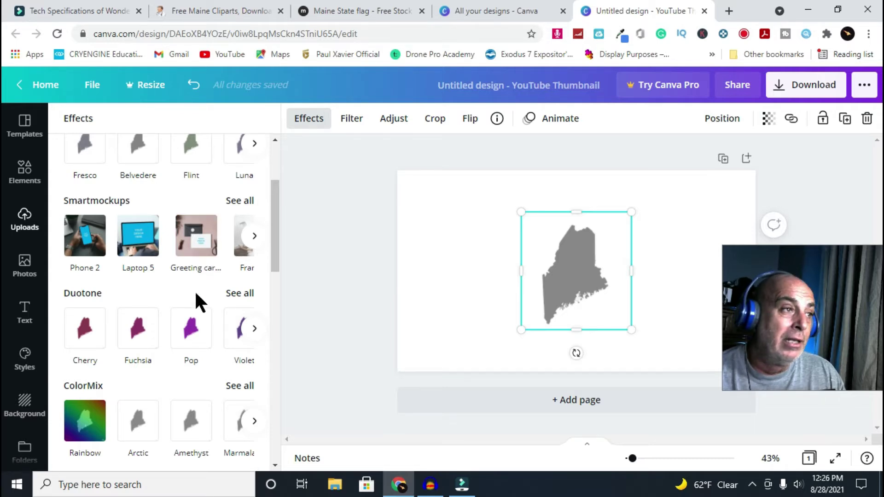
click(191, 339)
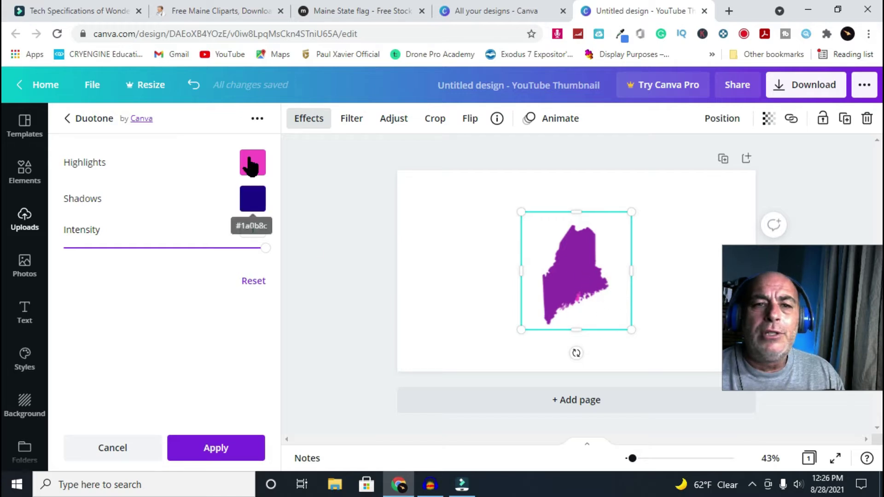
- Change the Duotone shadows color to a custom bright lime green, #8CED12
click(256, 203)
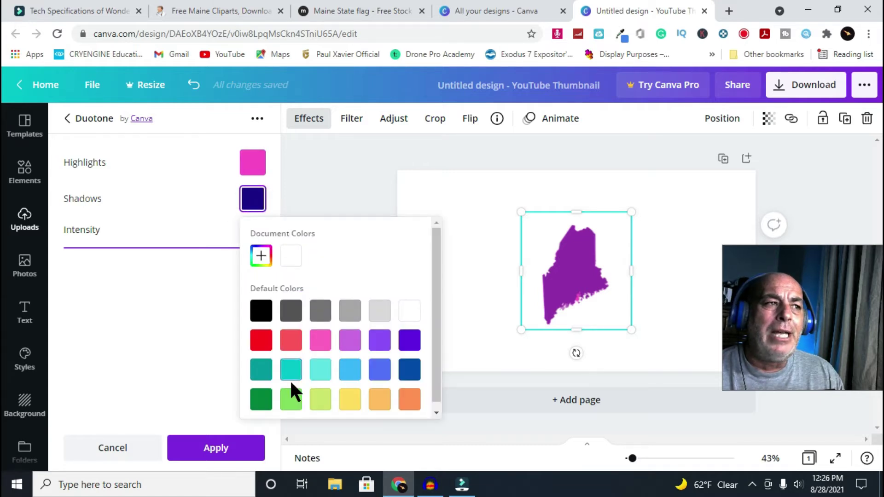
click(291, 397)
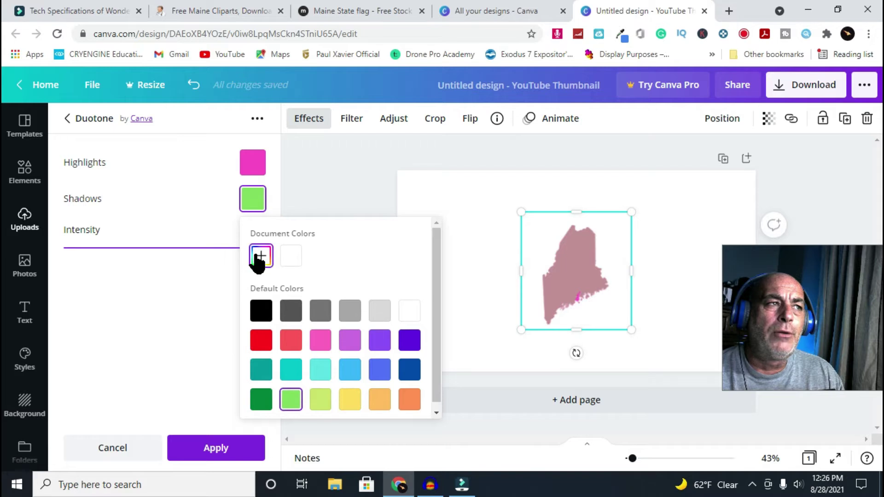
click(260, 256)
click(360, 364)
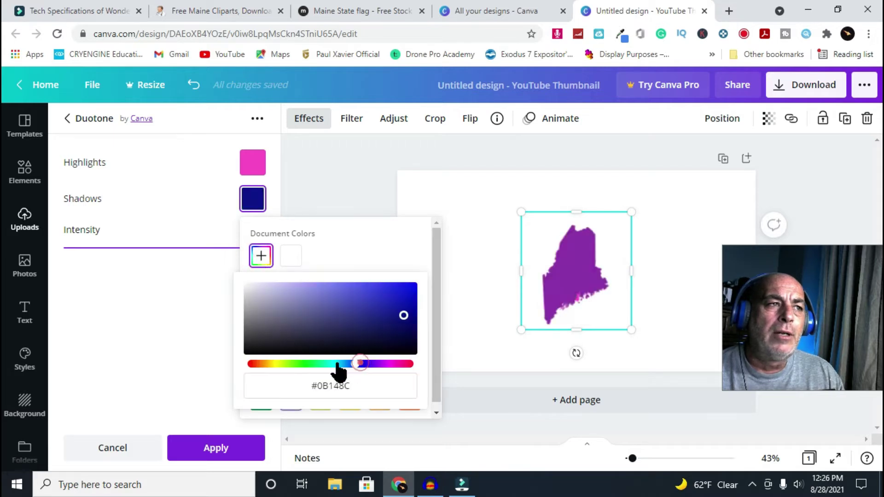
drag(339, 366, 291, 366)
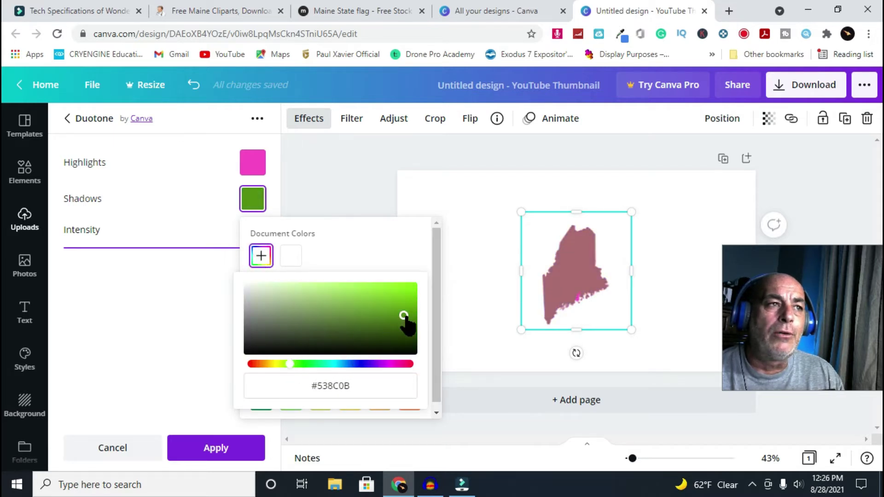
drag(404, 317, 404, 287)
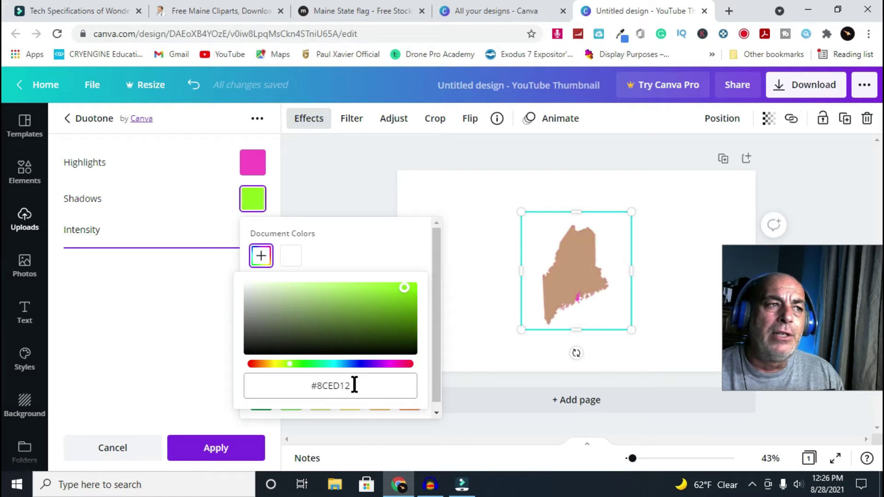
- Copy the shadows color code #8CED12 into the Duotone highlights color and apply the effect to the map
drag(355, 385, 314, 388)
right_click(322, 388)
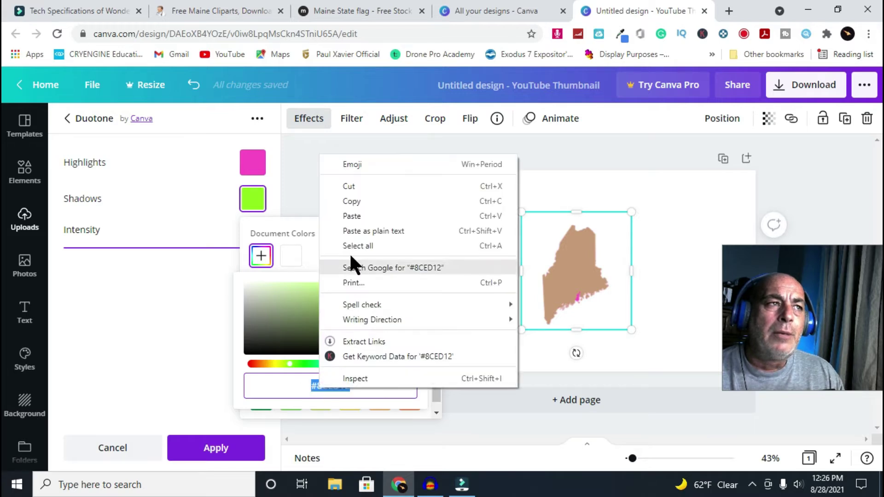
click(352, 201)
click(252, 162)
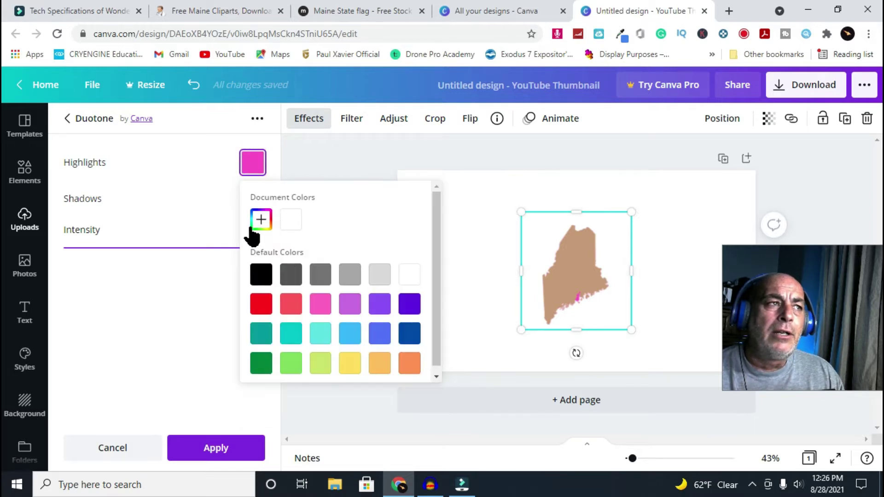
click(260, 221)
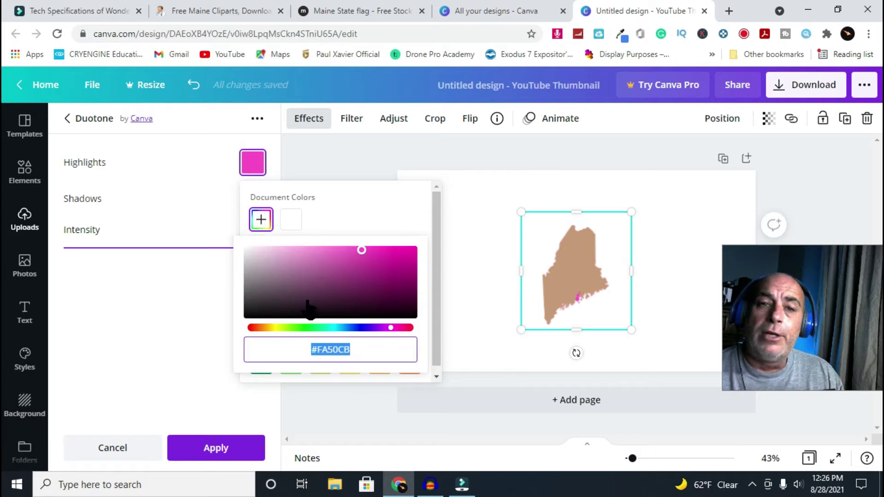
right_click(321, 349)
click(351, 177)
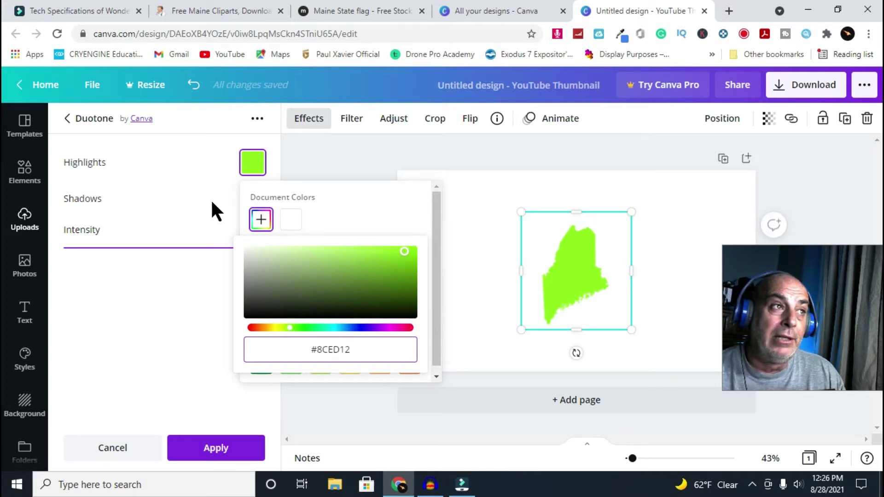
click(189, 190)
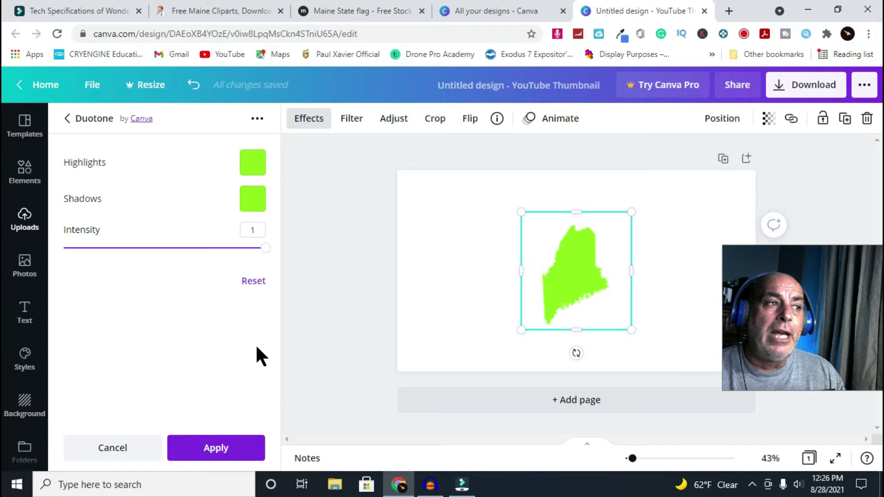
click(200, 449)
click(460, 325)
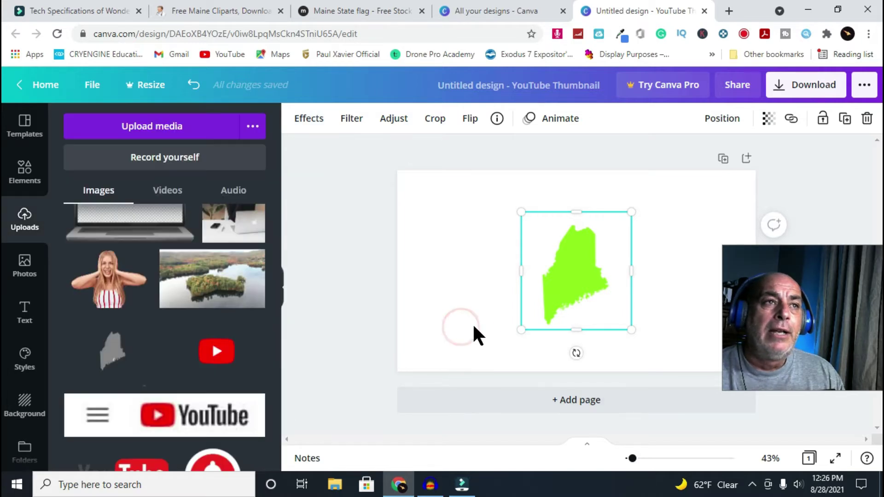
- Set the page background color to black
click(476, 319)
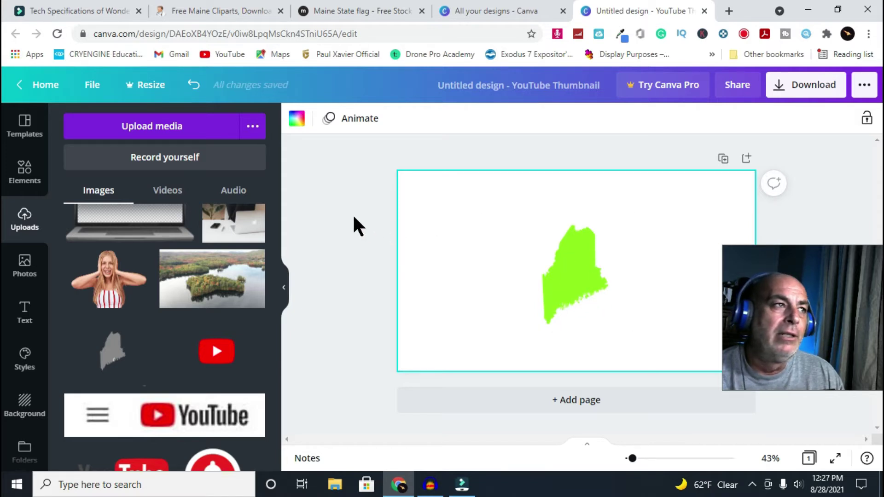
click(295, 120)
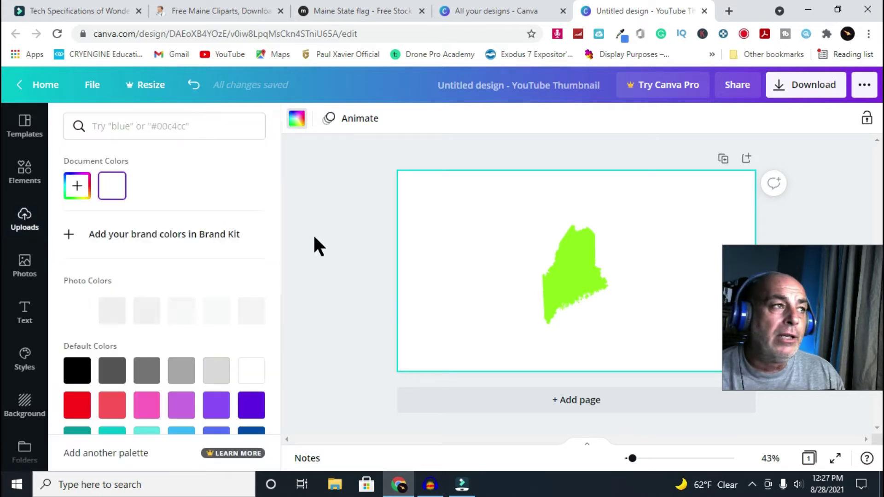
click(77, 377)
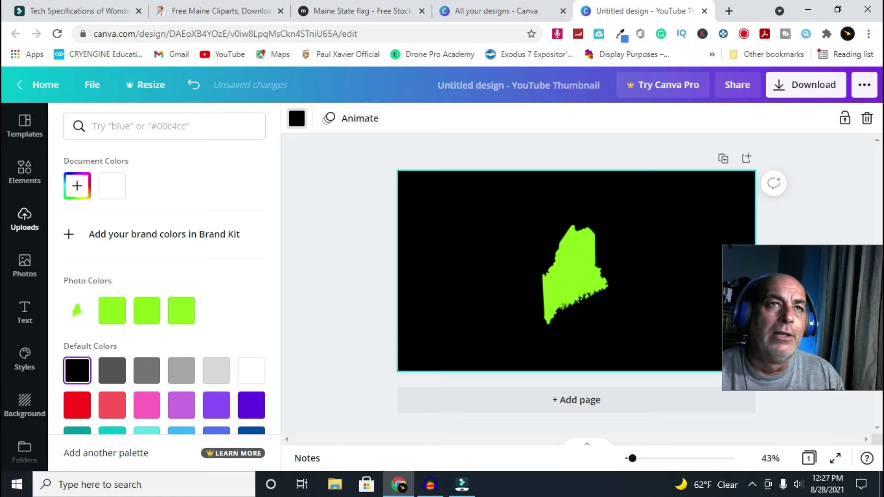
- Download the design as a PNG named "State of maine" in the Downloads folder and dismiss the sharing offer
click(790, 92)
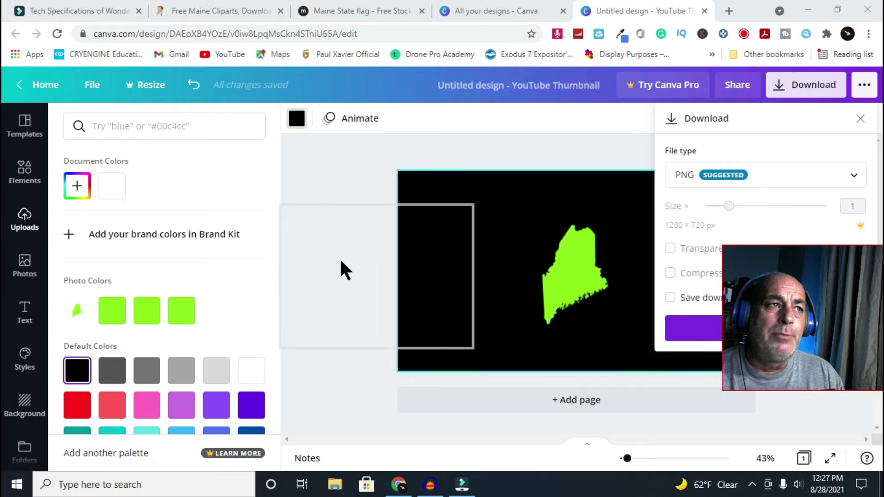
click(765, 334)
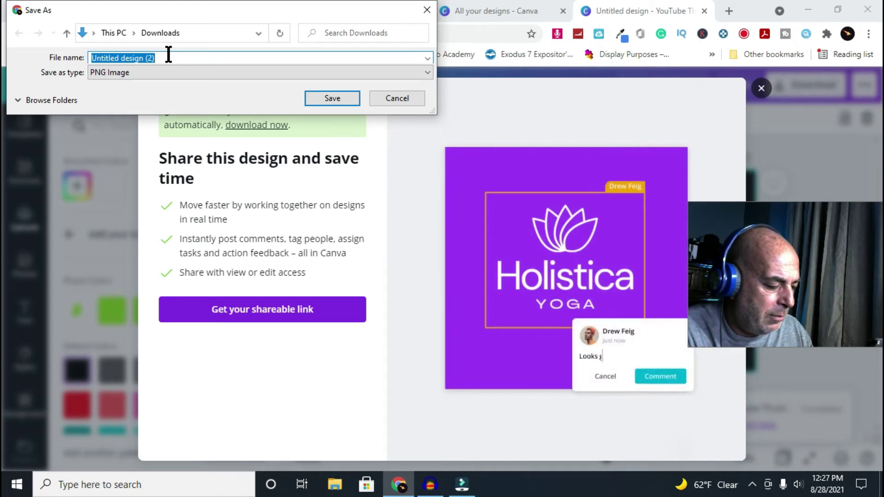
text(State )
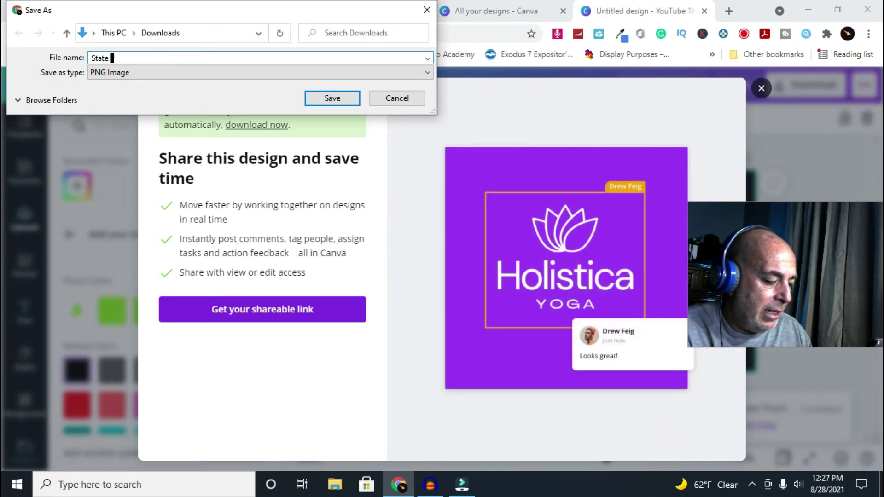
text(of maine)
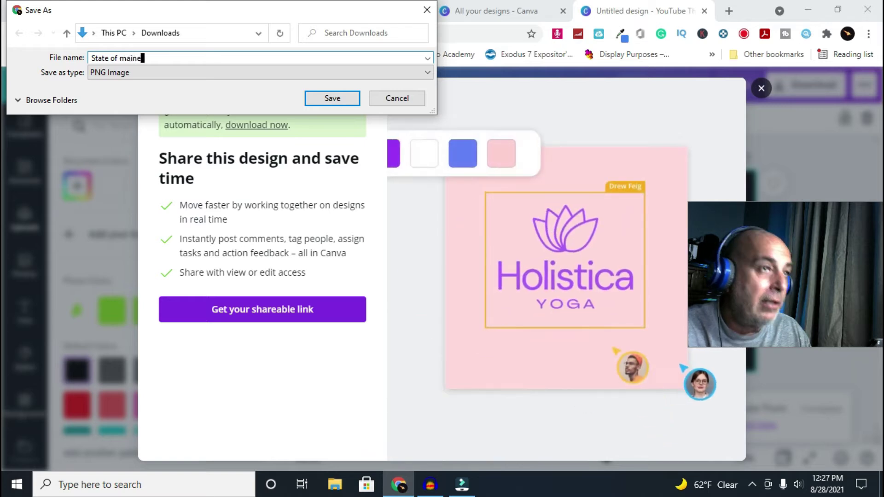
click(335, 98)
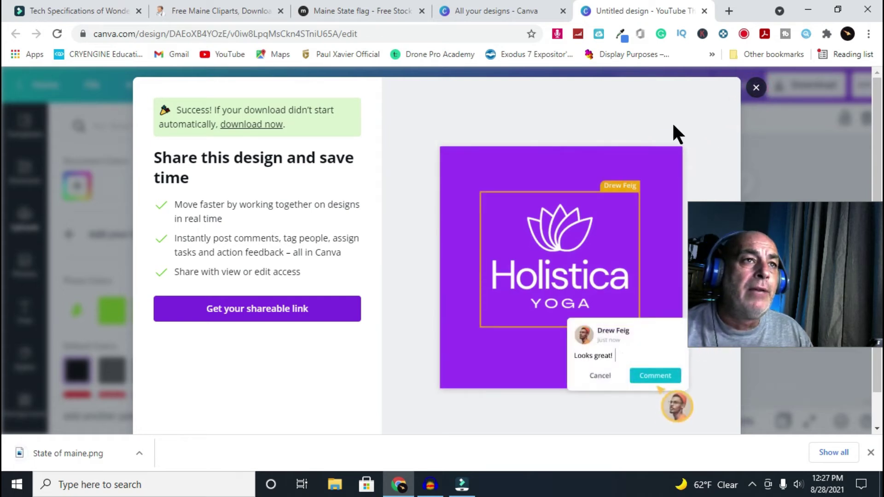
click(755, 88)
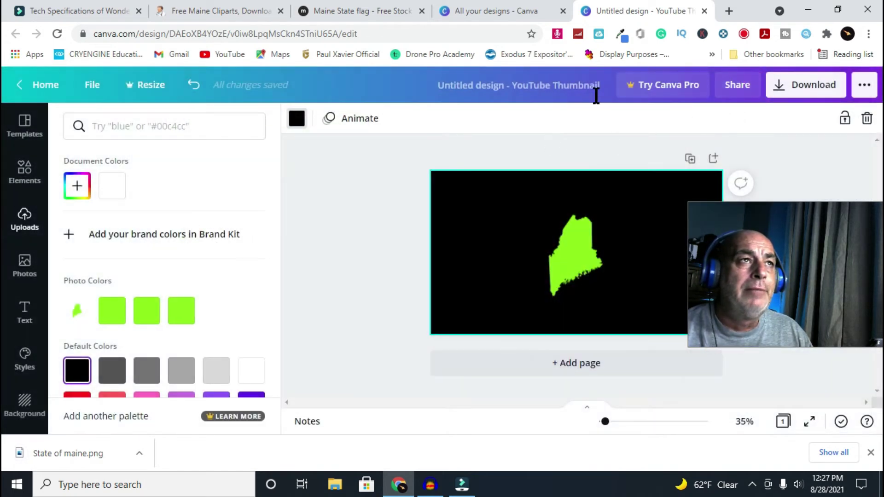
- Switch to the Mixkit Maine State flag page and open its 4K version on Envato Elements
click(361, 14)
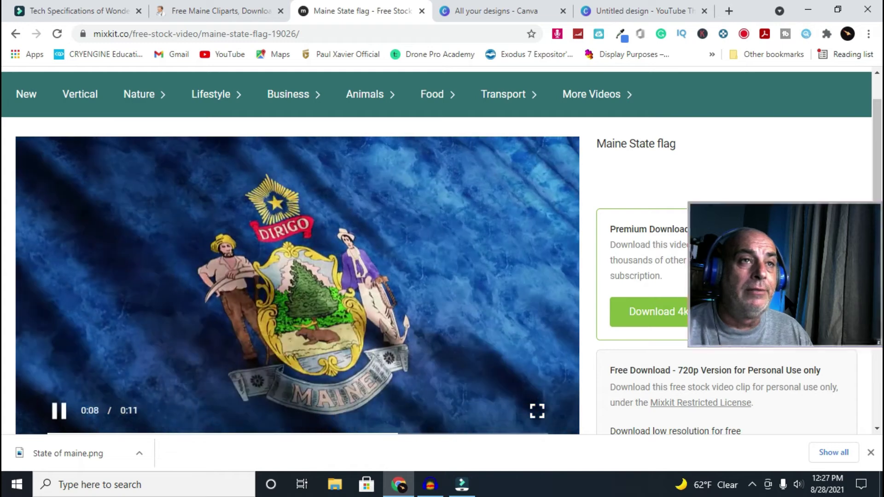
drag(783, 304, 749, 170)
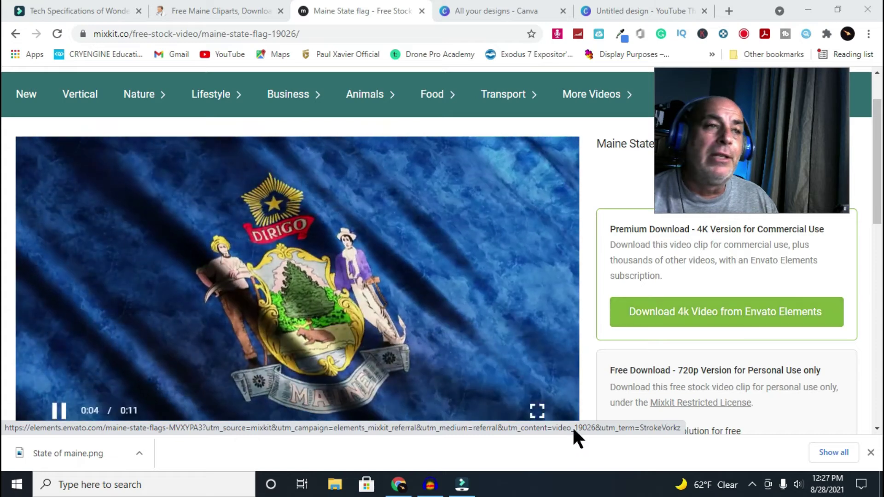
scroll(635, 389, down, 1)
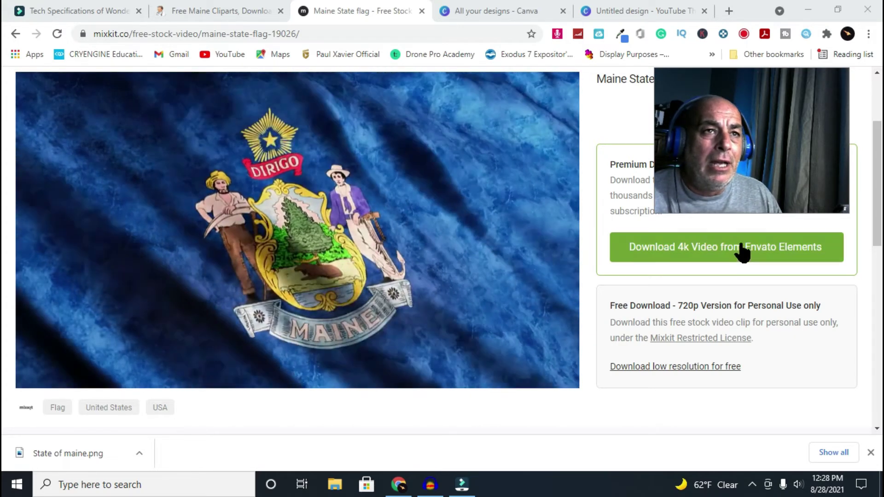
click(739, 247)
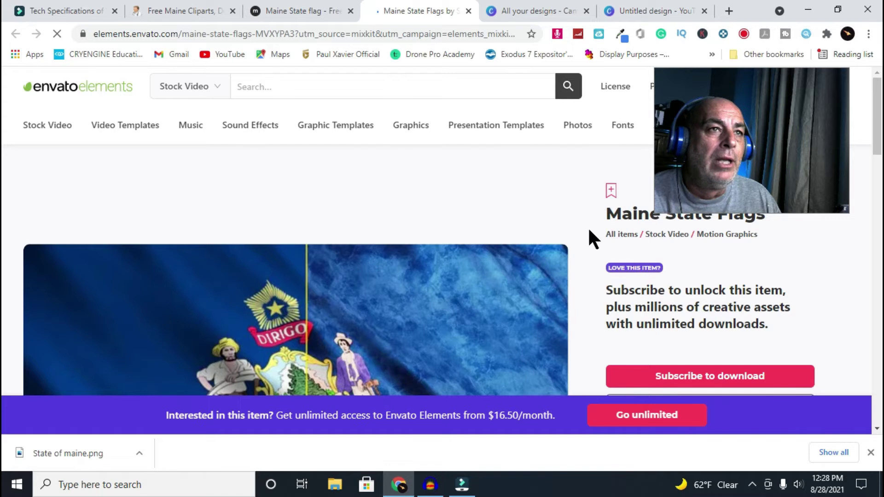
- Examine the preview, download options and attributes of the Maine State Flags item on Envato Elements
drag(717, 168, 65, 169)
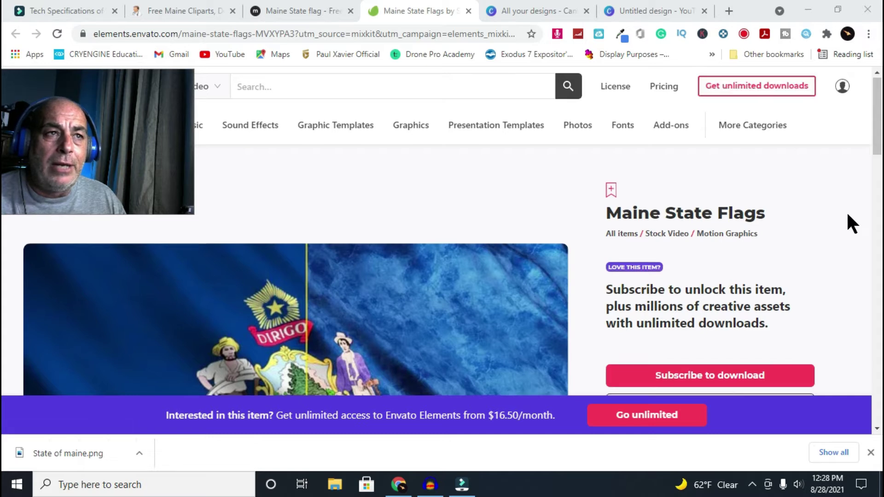
scroll(846, 212, down, 3)
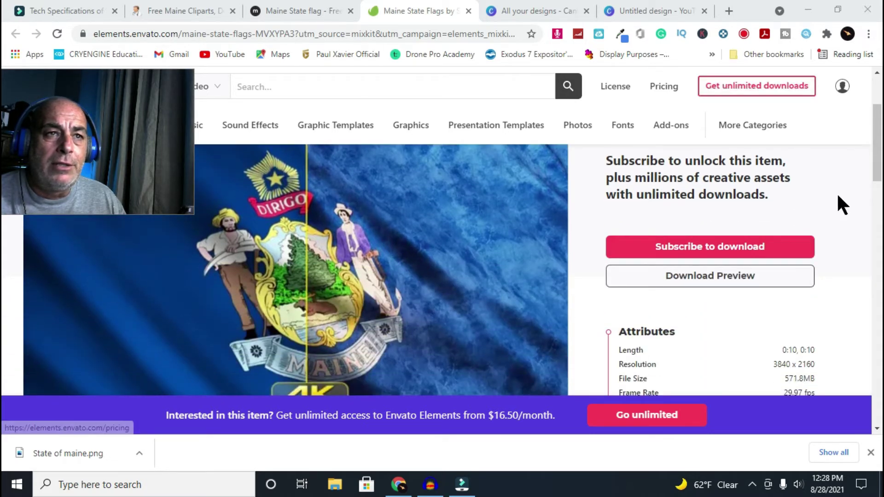
scroll(833, 202, down, 6)
scroll(829, 202, up, 4)
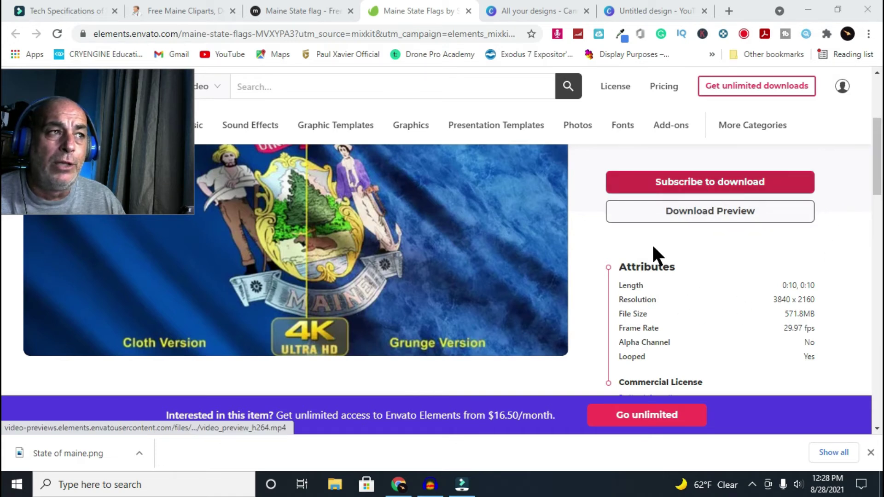
mouse_move(483, 280)
scroll(235, 285, up, 1)
scroll(480, 267, down, 2)
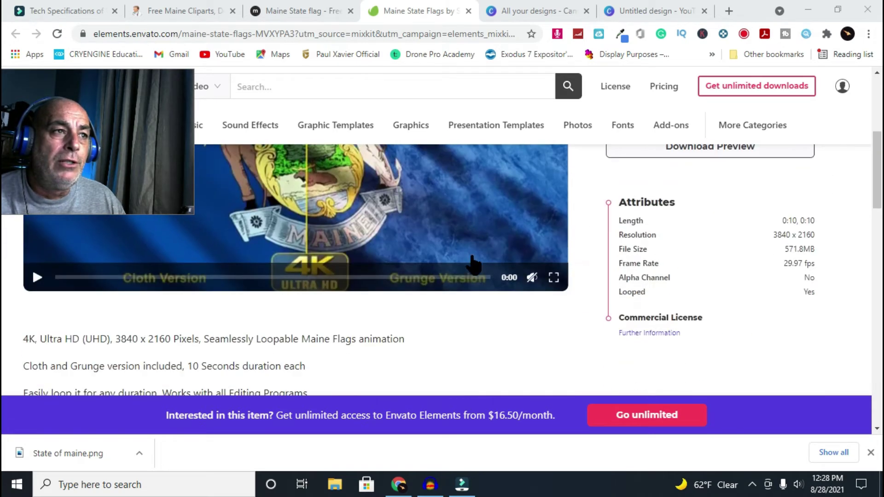
scroll(317, 264, up, 2)
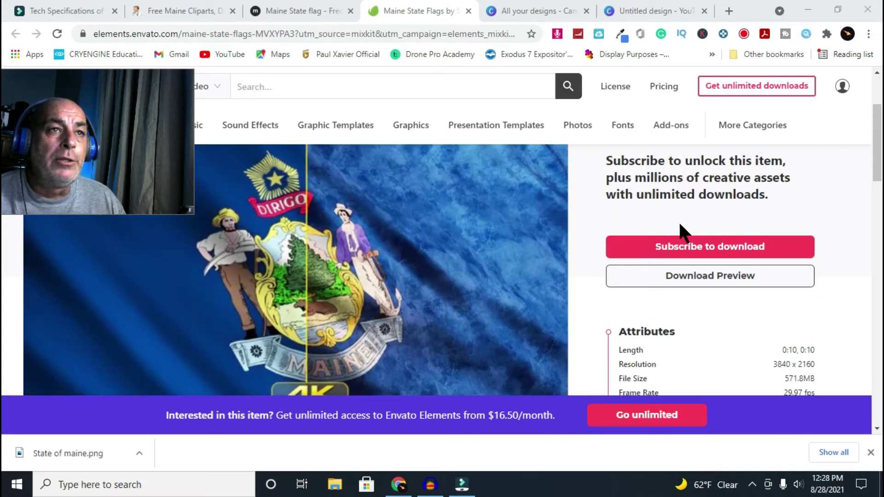
- Open the Envato Elements subscription page, review the plan price and included features, and close the page
click(691, 249)
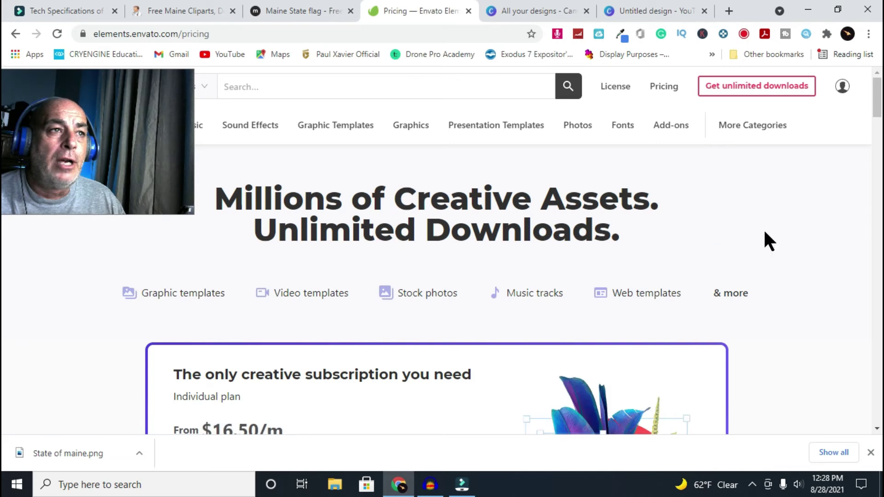
scroll(811, 231, down, 5)
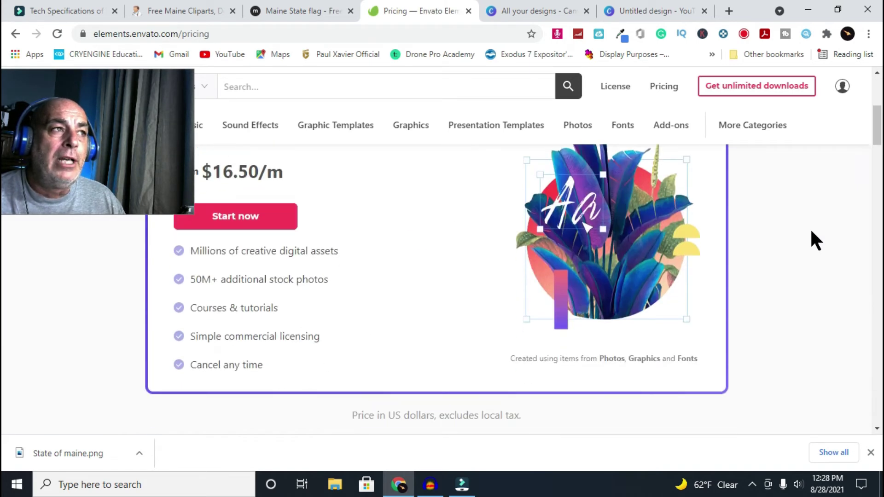
scroll(811, 232, up, 3)
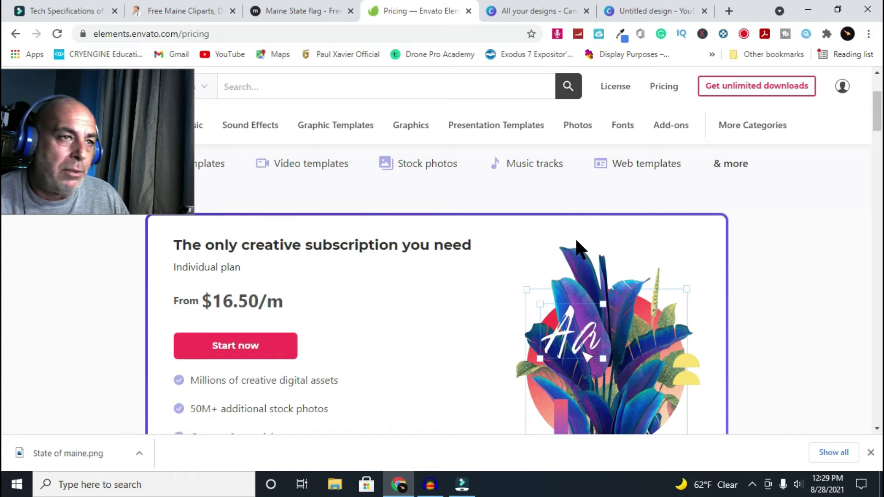
click(468, 11)
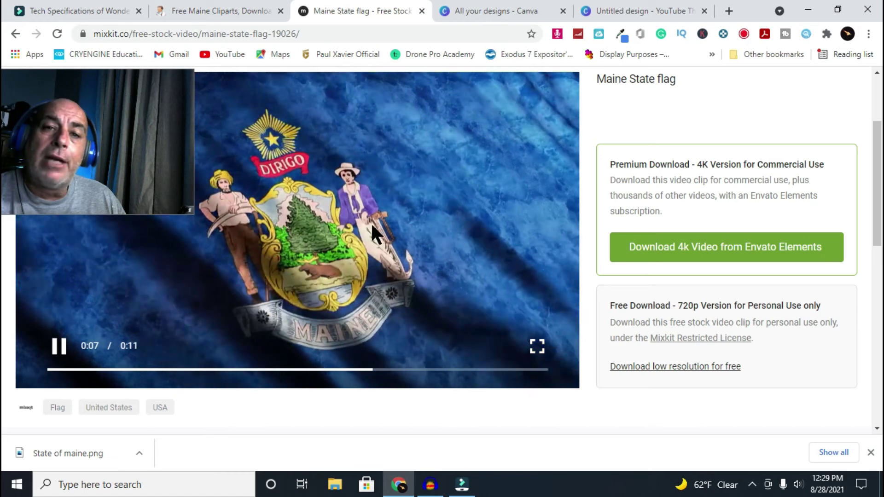
- Close the Mixkit Maine State flag page and switch to Wondershare Filmora
click(421, 10)
click(510, 139)
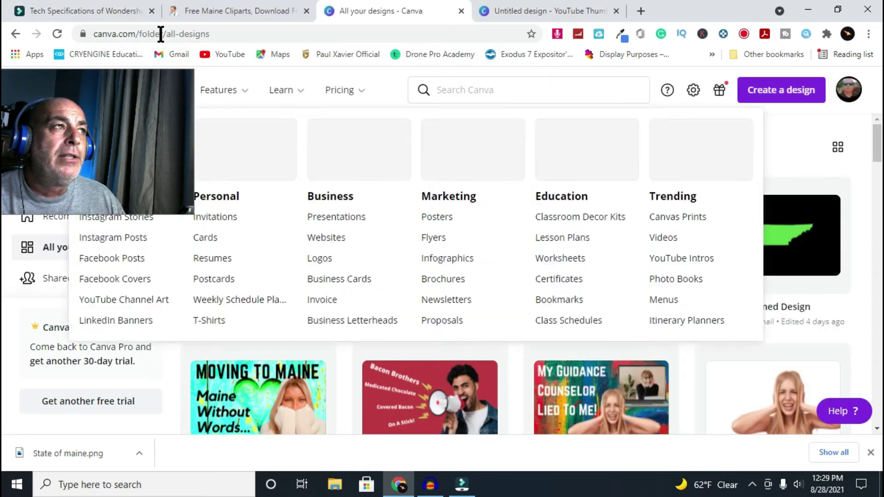
click(129, 11)
click(462, 484)
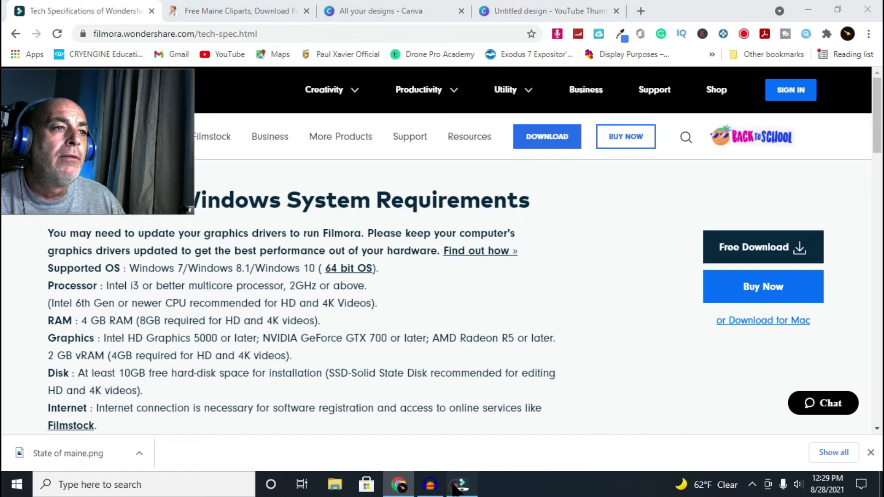
drag(112, 102, 783, 321)
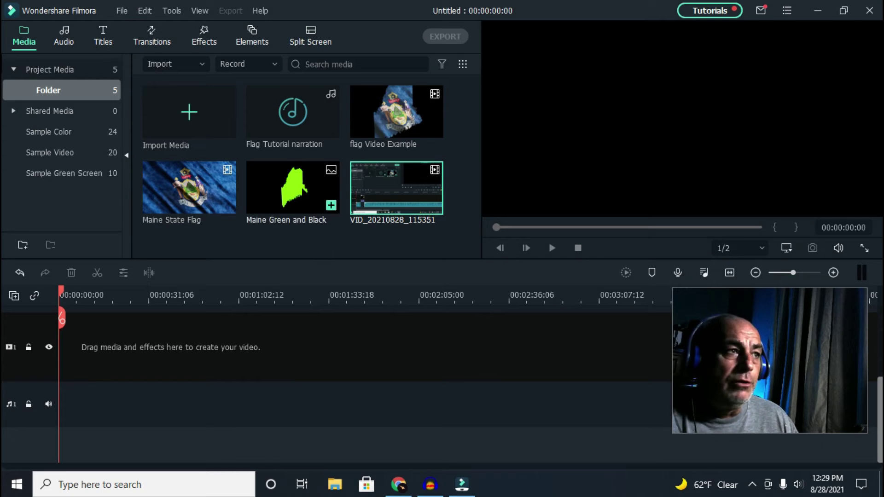
- Place the Maine State Flag clip at the start of video track 1, keeping the 1920 x 1080 24fps project settings
click(198, 189)
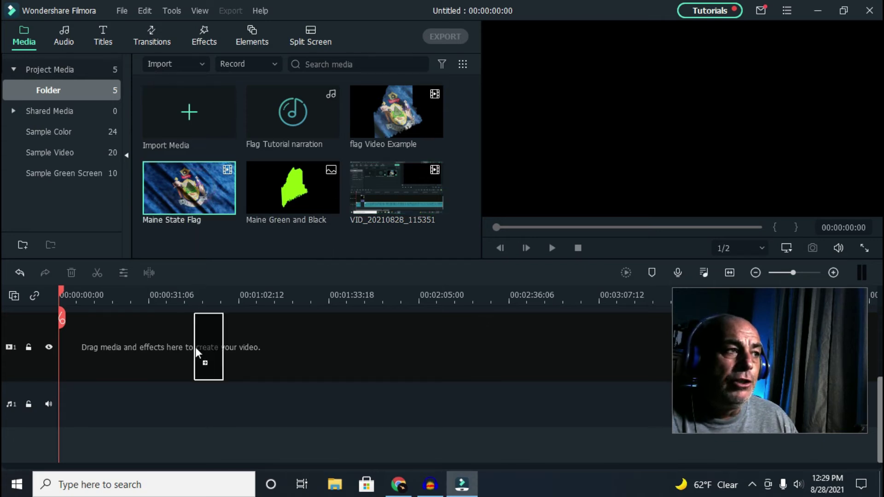
drag(62, 392, 63, 393)
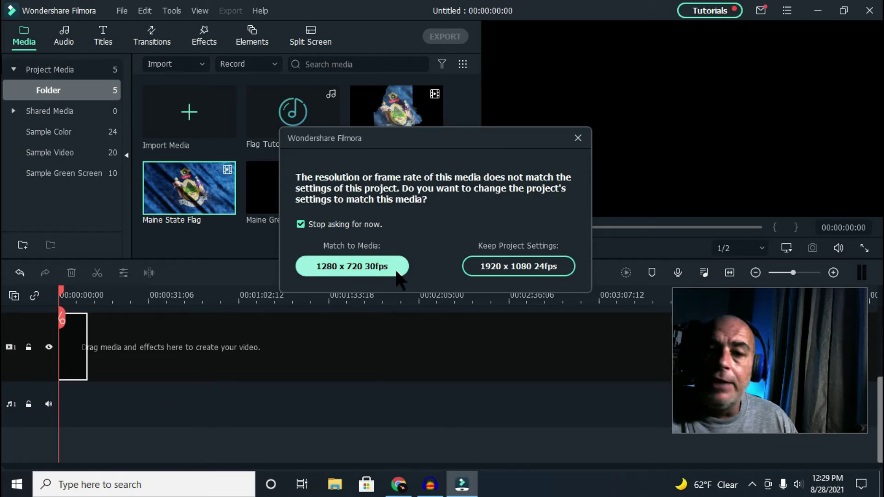
click(507, 265)
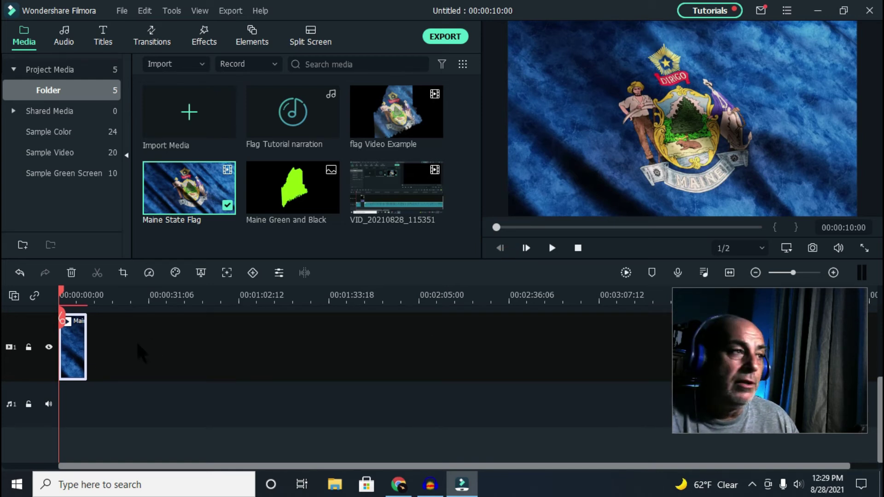
- Preview the Maine Green and Black image and place it at the start of video track 2, above the flag clip
click(286, 194)
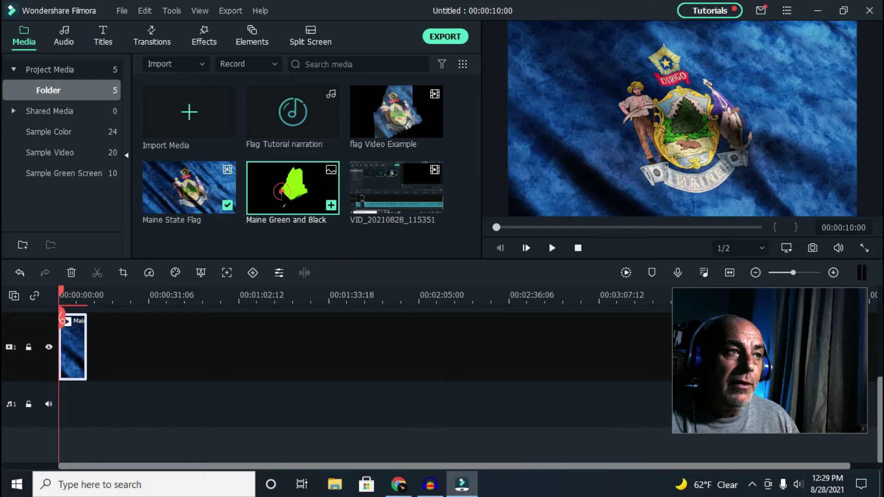
double_click(282, 190)
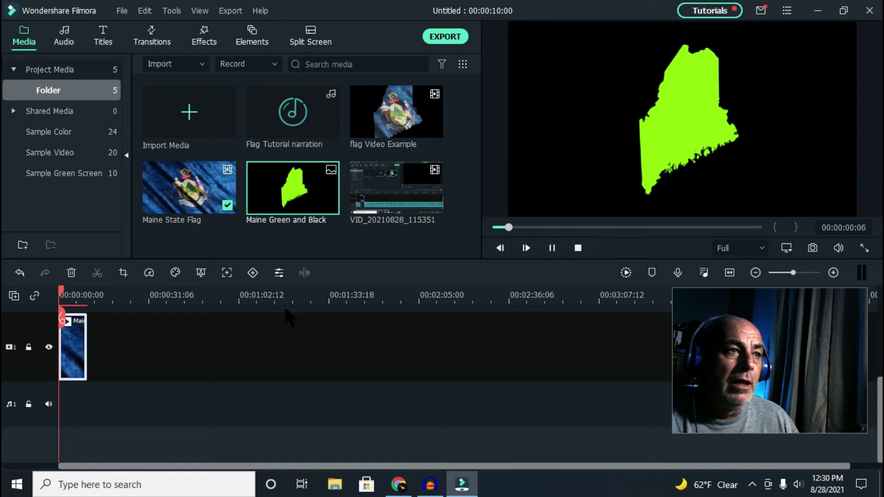
scroll(286, 349, up, 4)
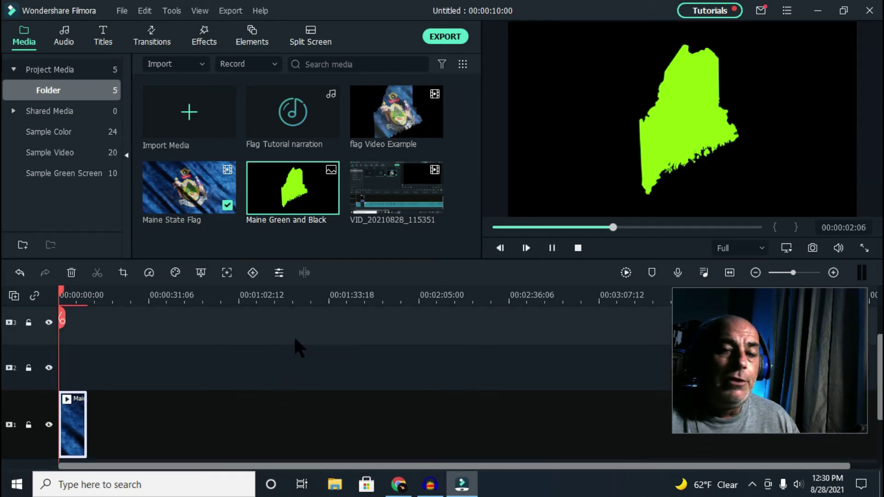
drag(329, 204, 53, 355)
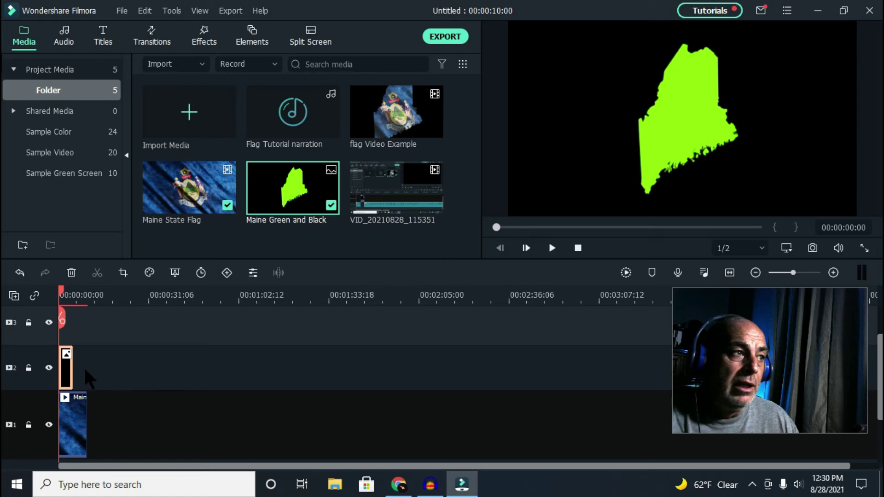
- Extend the Maine Green and Black image on track 2 to end exactly with the Maine State Flag clip
drag(72, 365, 86, 365)
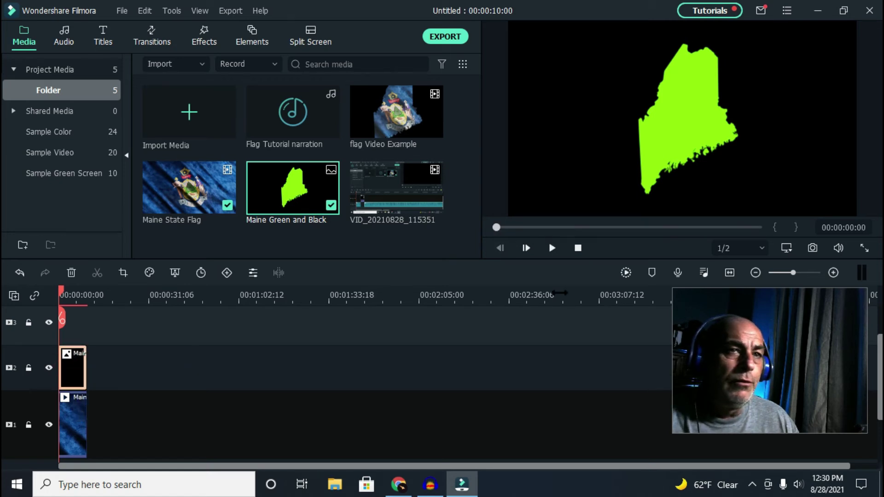
click(833, 272)
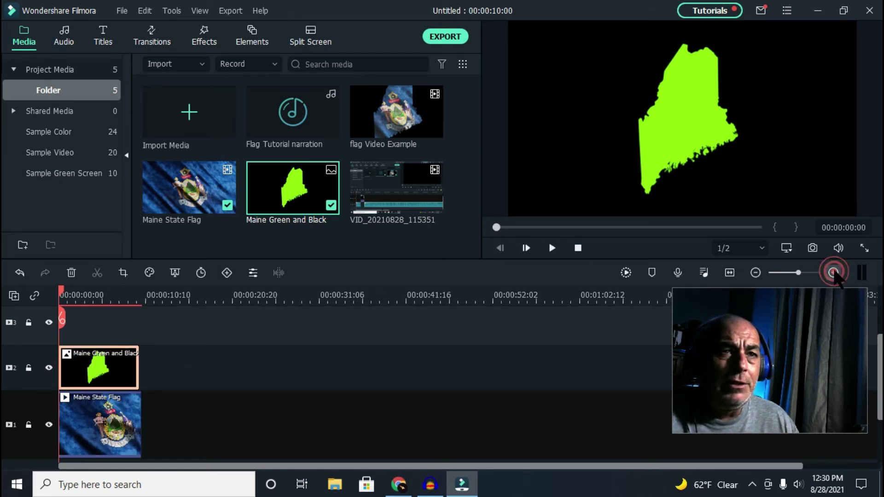
click(833, 273)
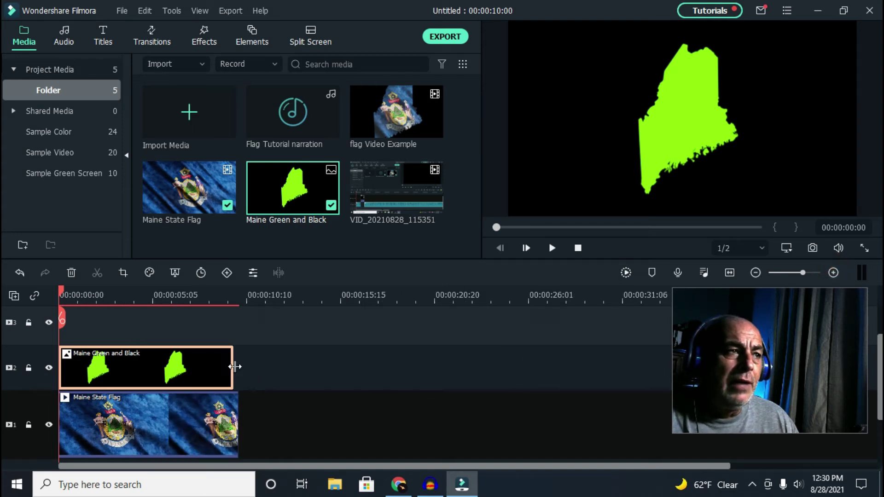
drag(235, 366, 238, 366)
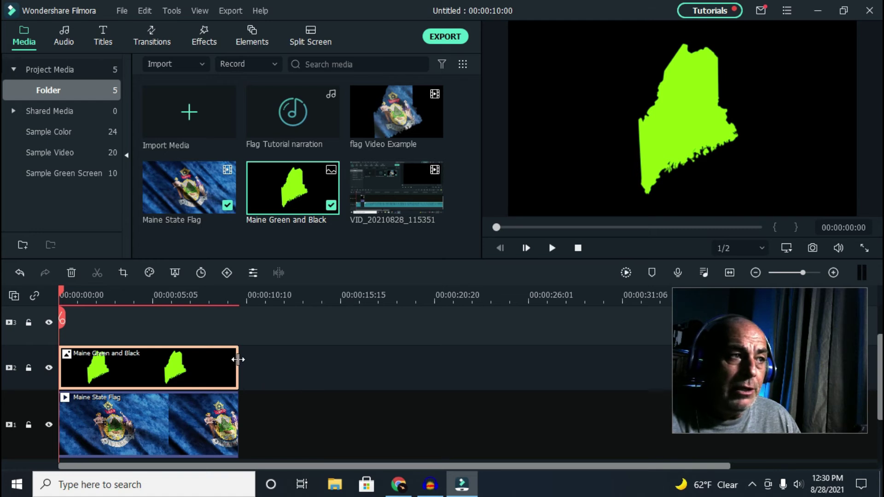
mouse_move(239, 358)
mouse_down()
mouse_move(246, 359)
mouse_move(238, 362)
mouse_up()
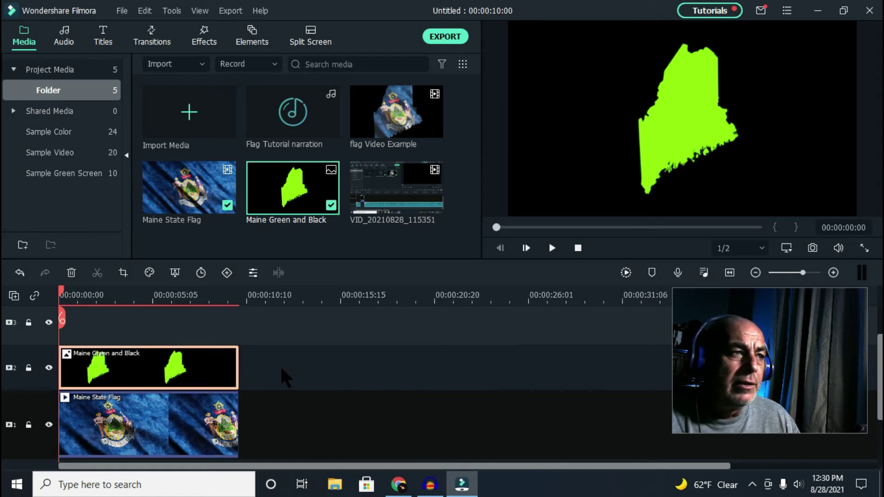
click(282, 368)
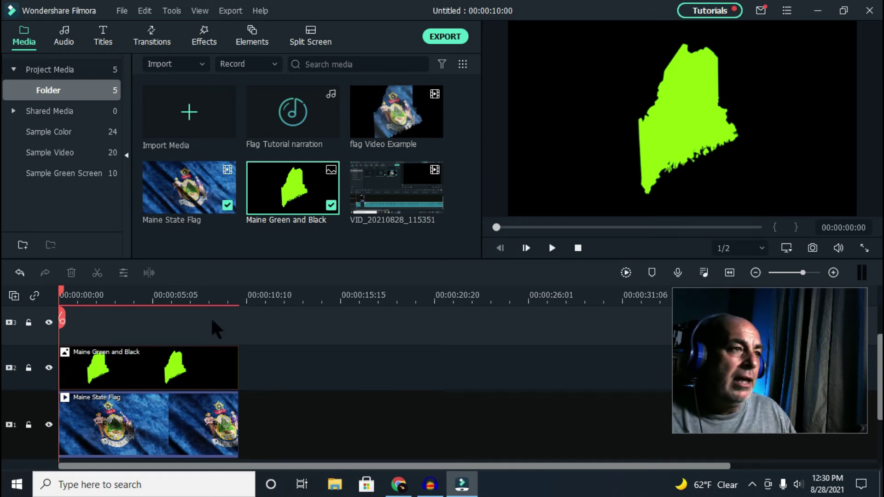
- Enable Chroma Key with the default green on the Maine Green and Black clip and apply it
click(168, 361)
double_click(167, 362)
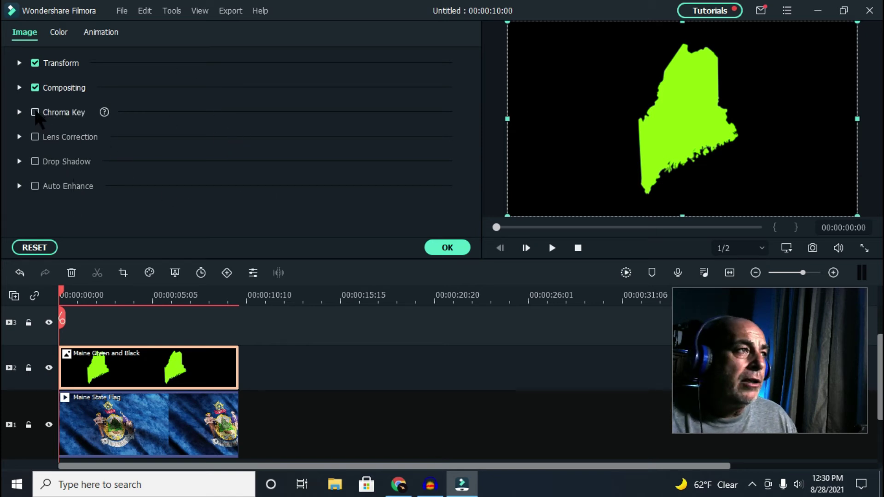
click(35, 113)
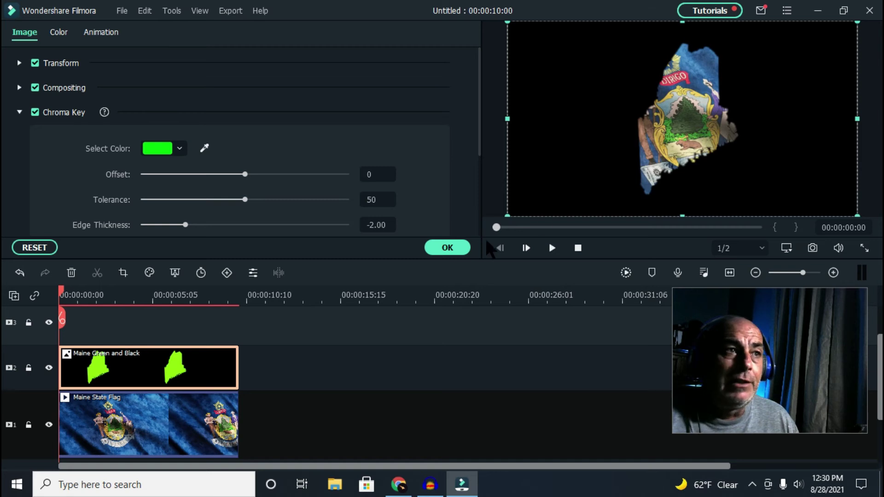
click(447, 247)
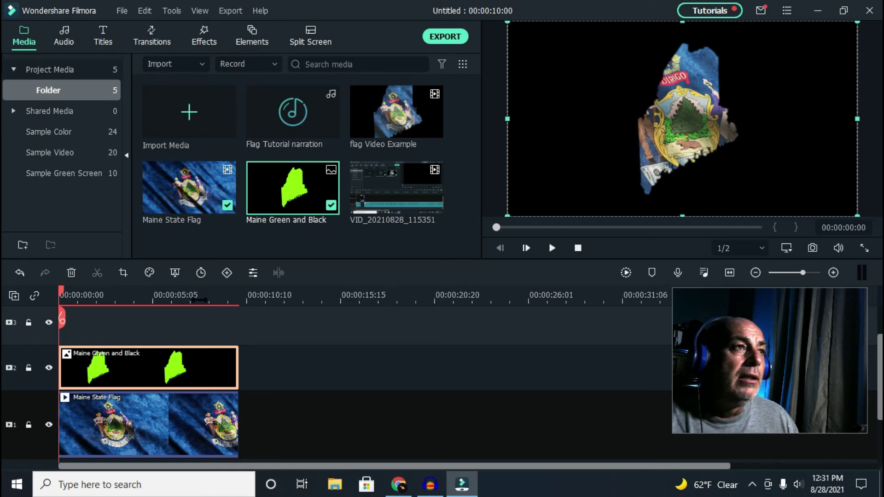
double_click(184, 362)
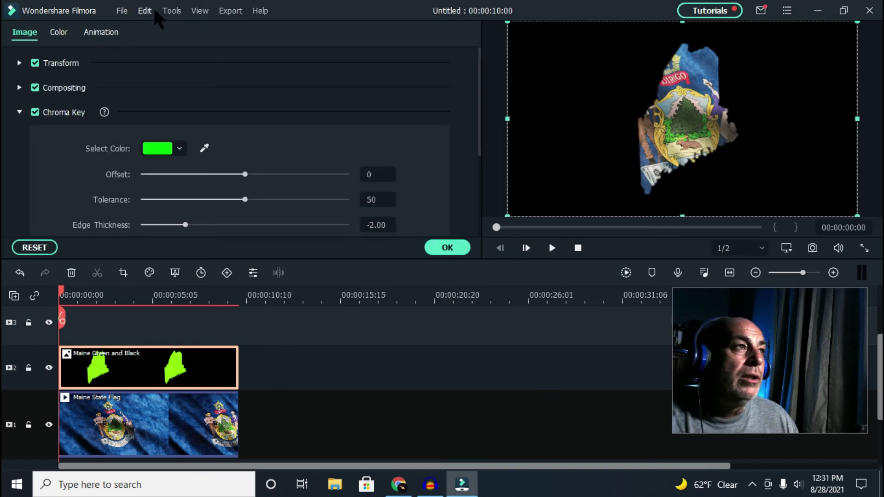
click(168, 12)
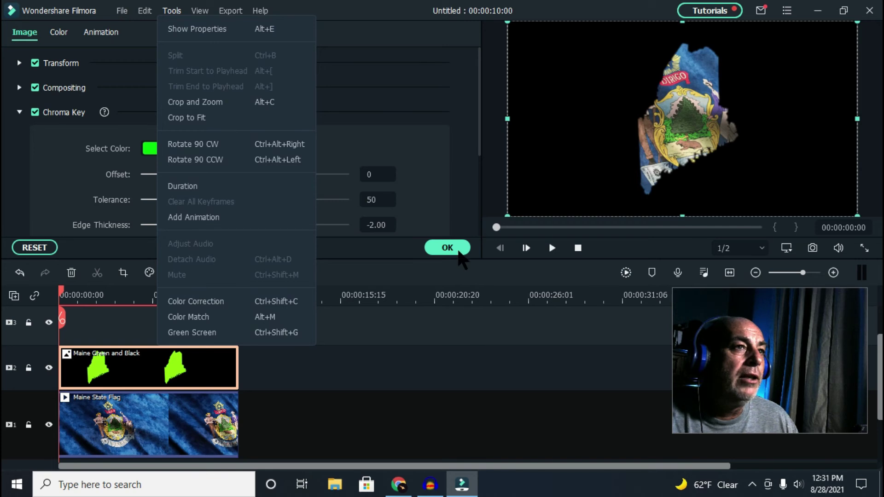
click(446, 247)
click(449, 252)
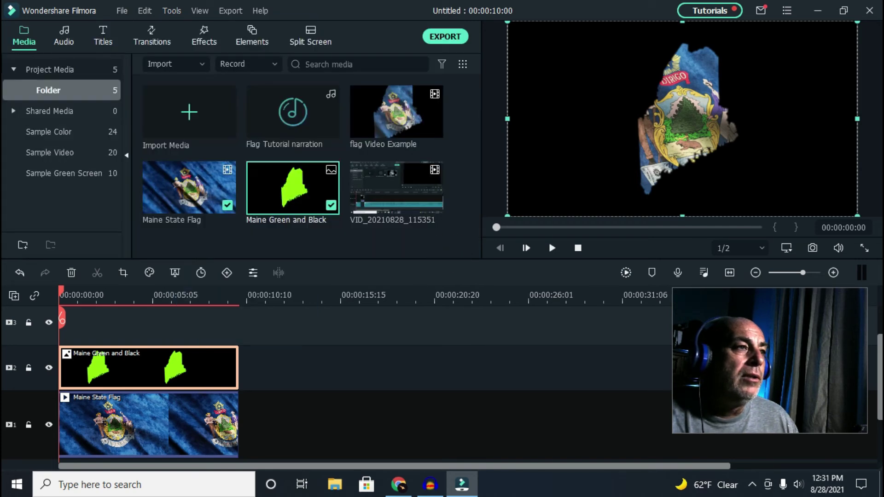
- Open the Pan & Zoom settings of Crop and Zoom for the Maine Green and Black clip
double_click(188, 364)
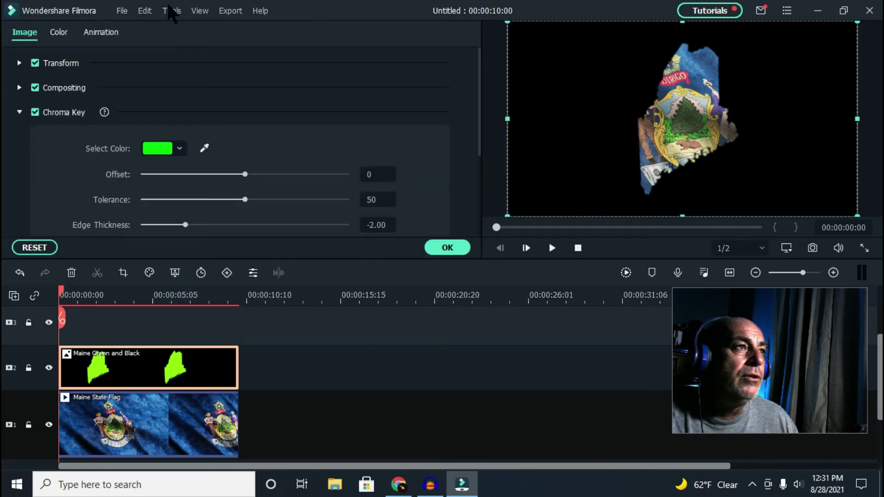
click(171, 11)
click(195, 103)
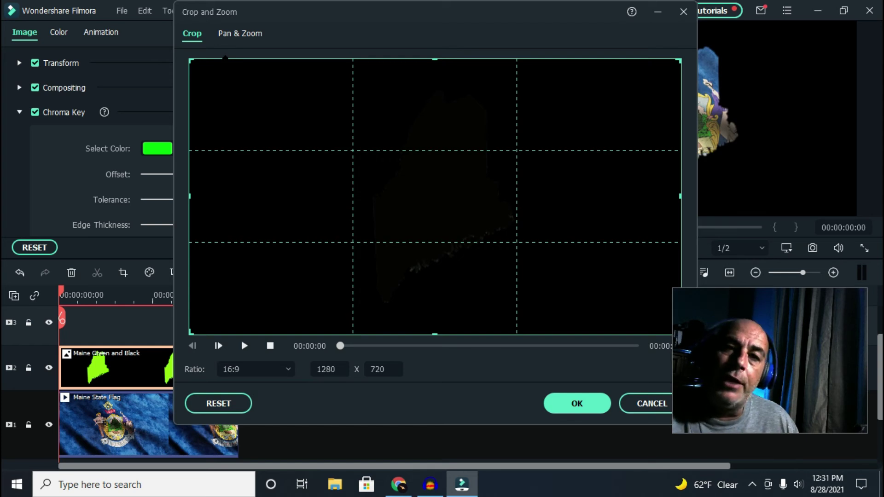
click(239, 33)
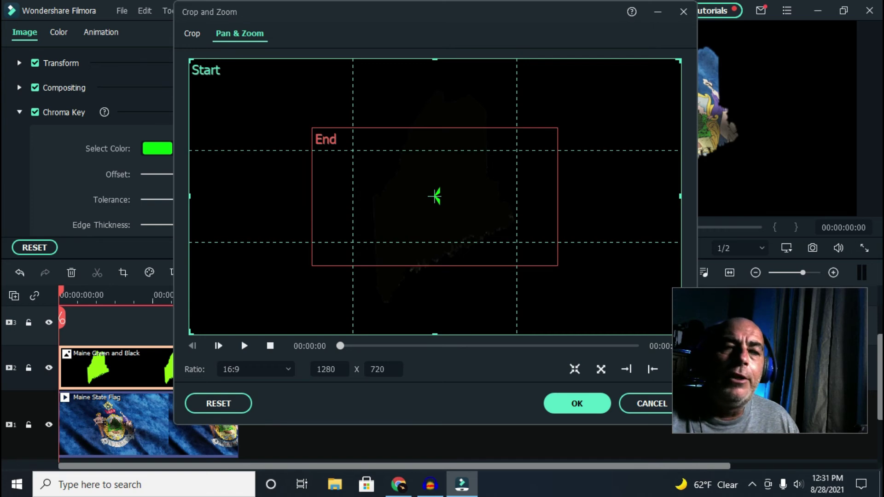
- Select the End frame, shrink it to about 232 x 130, and position it near the centre of the Maine shape
double_click(334, 264)
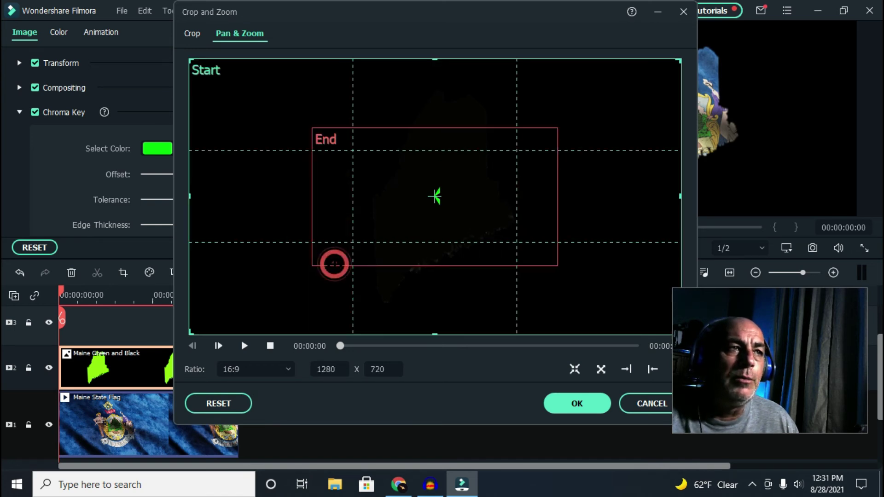
click(316, 263)
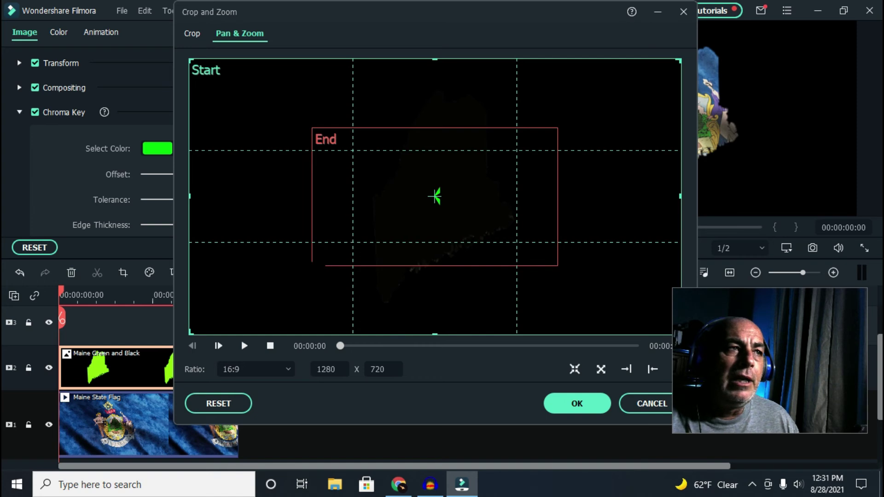
click(316, 263)
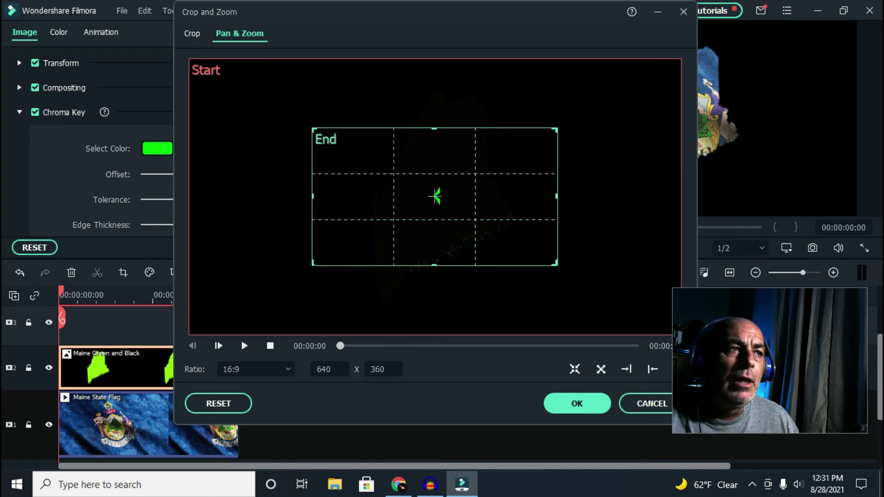
drag(317, 263, 386, 223)
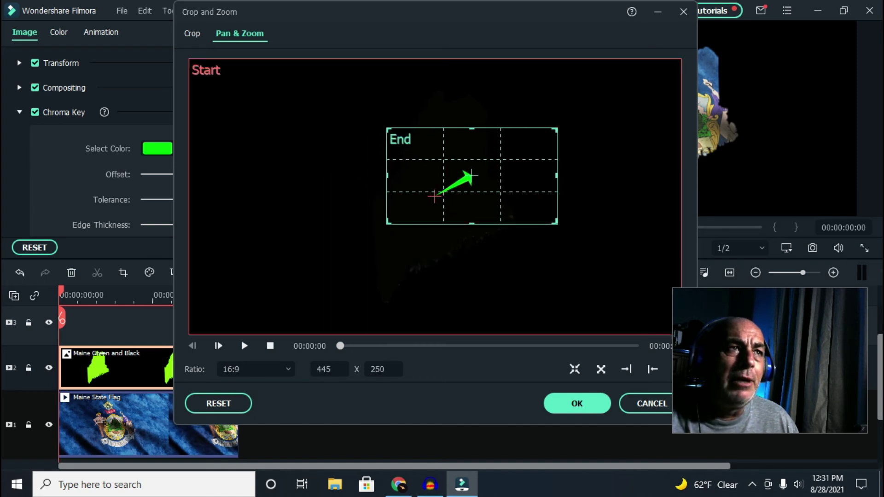
click(557, 128)
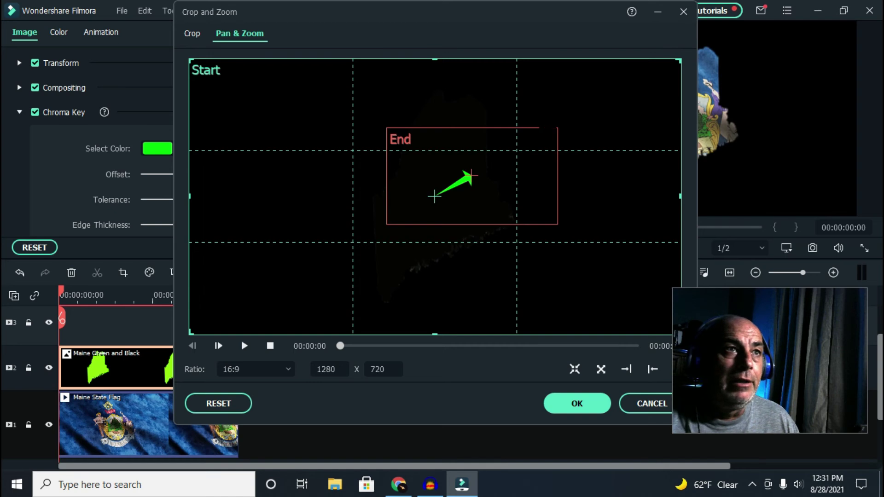
click(556, 129)
drag(556, 129, 474, 175)
drag(434, 202, 444, 202)
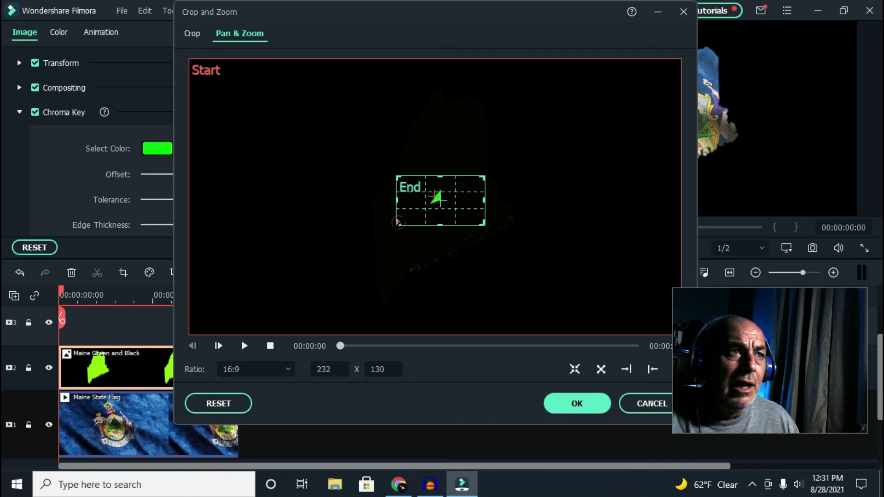
- Shrink the End frame further to about 137 x 77 around the map's centre and apply the zoom settings
drag(398, 222, 411, 217)
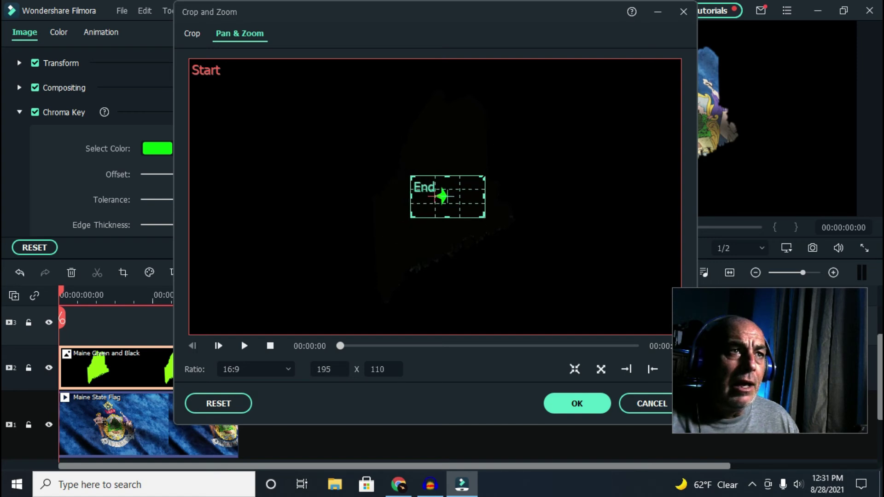
drag(484, 176, 434, 199)
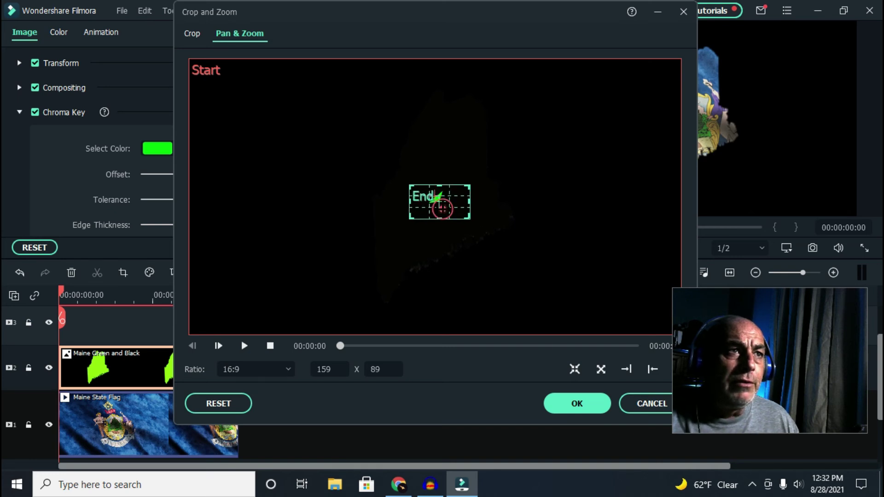
drag(409, 218, 417, 213)
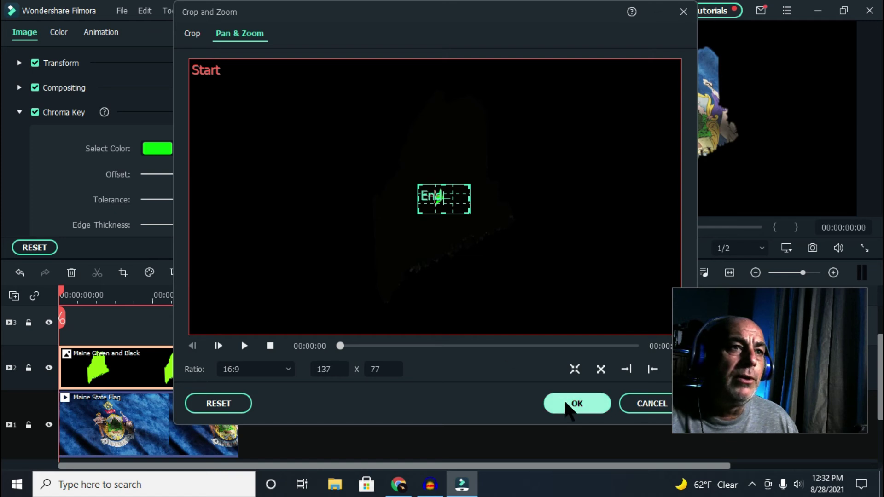
click(570, 408)
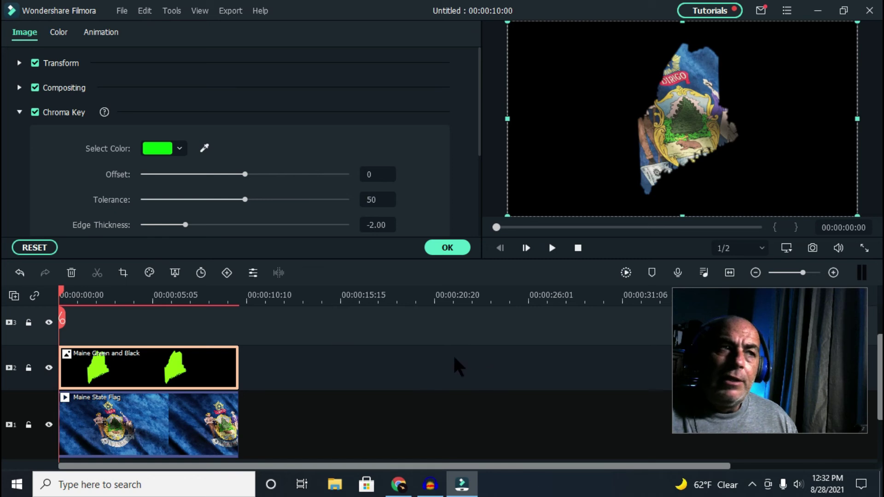
click(446, 248)
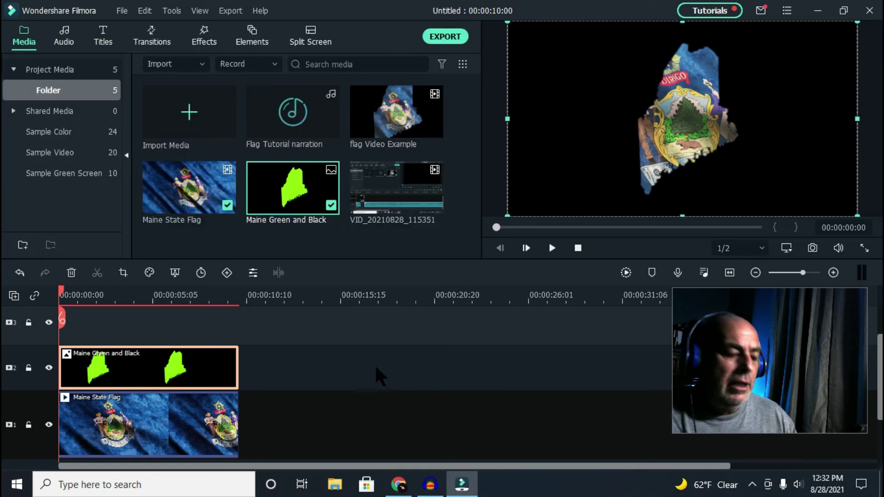
- Play the zoom through to the end of the timeline and replay its opening second
key(space)
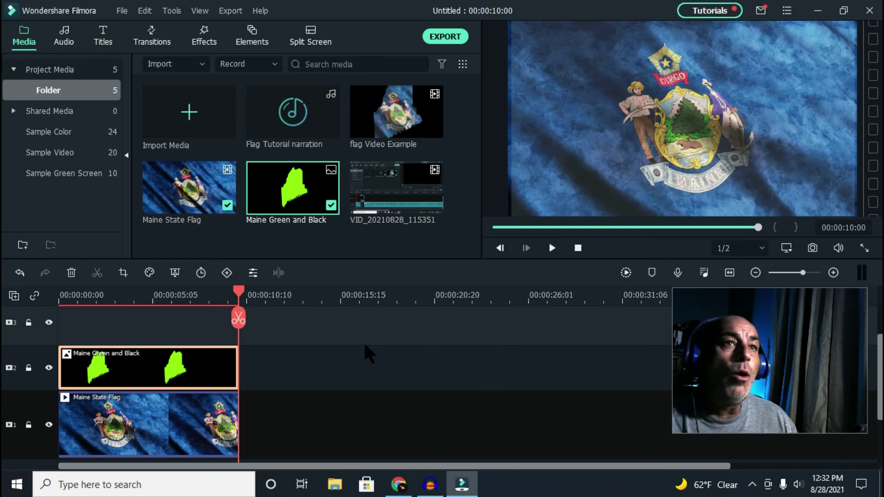
key(space)
key(space)
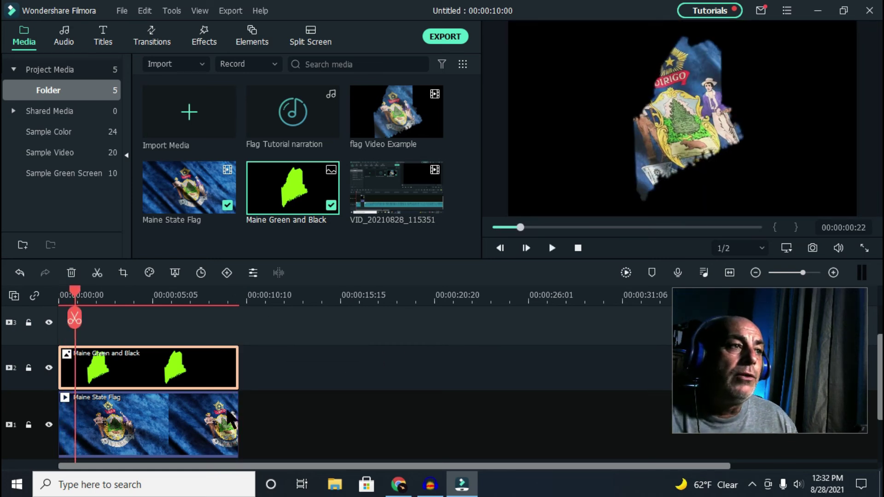
- Extend the Maine Green and Black clip on track 2 slightly past the end of the flag clip, to about 00:00:10:04
click(234, 415)
click(236, 416)
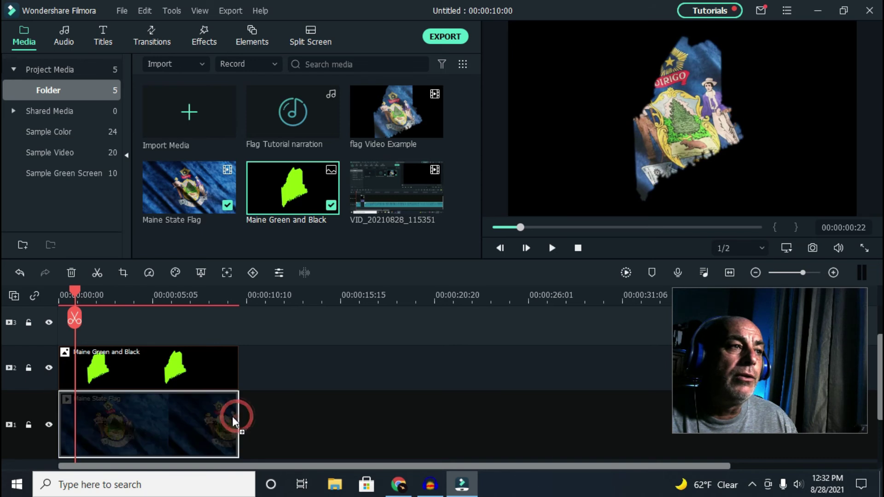
click(238, 372)
drag(239, 372, 241, 372)
- Play back the extended composite, return the playhead to the start, and review the zoom in full screen before returning to the editor
key(space)
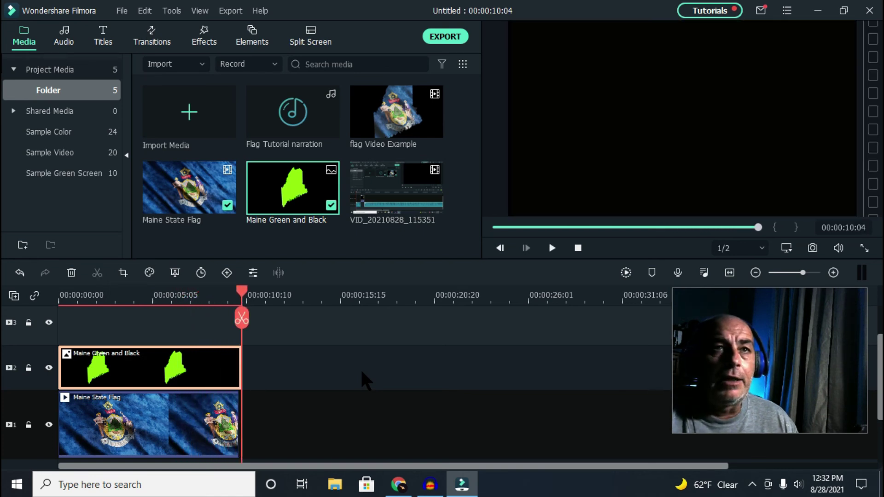
key(space)
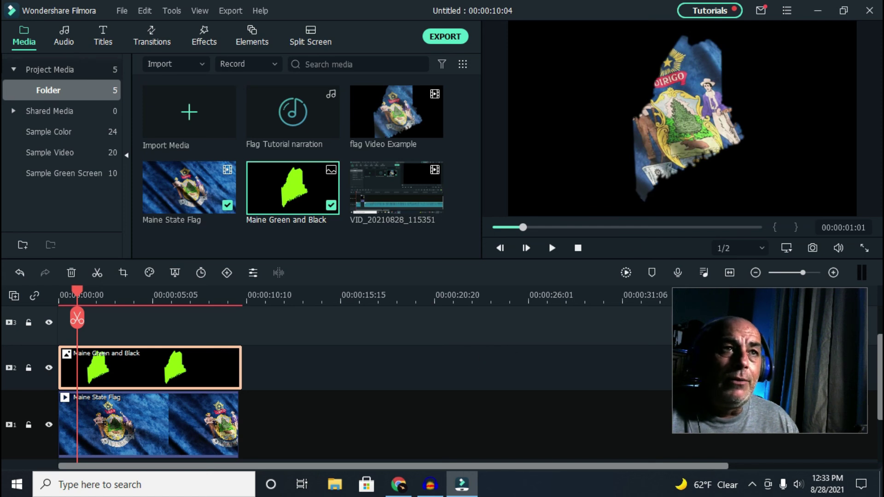
drag(79, 299, 45, 308)
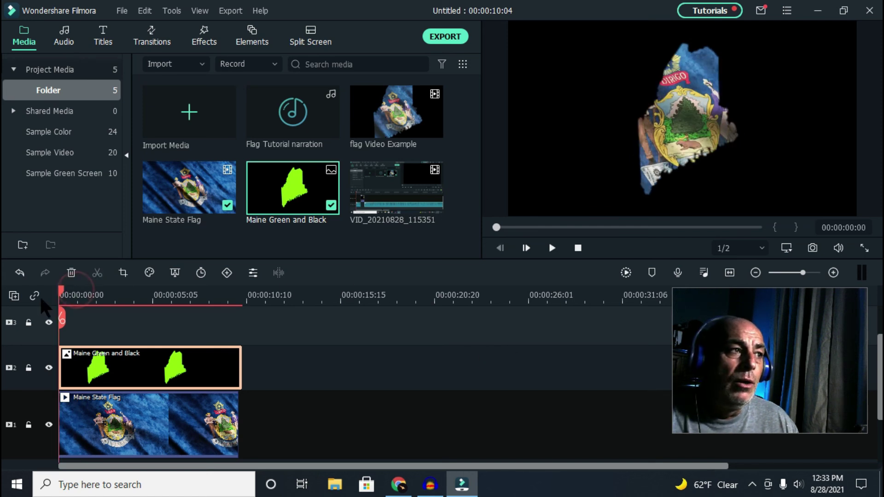
click(864, 247)
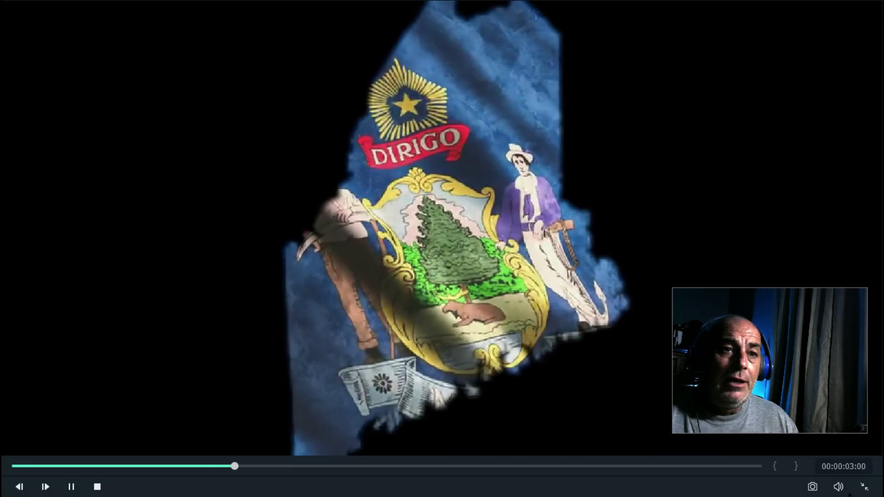
click(864, 487)
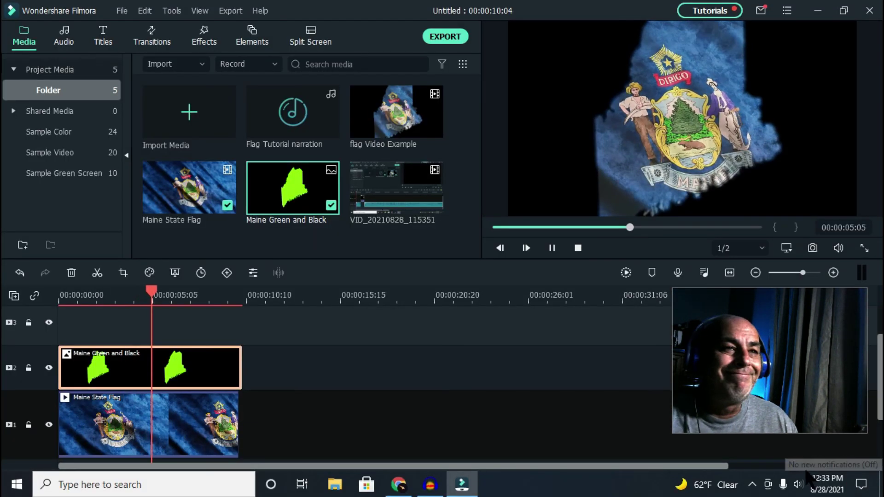